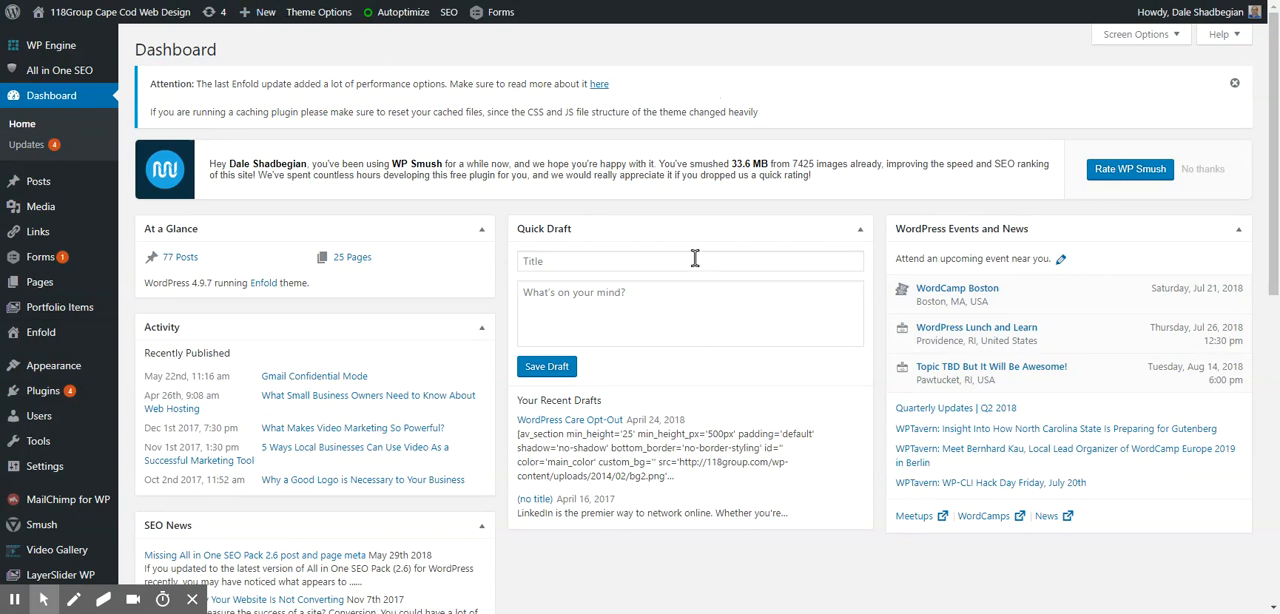
- Start a new post titled "Test Post 123" and enter "Hello, World!" as its body text
mouse_move(55, 503)
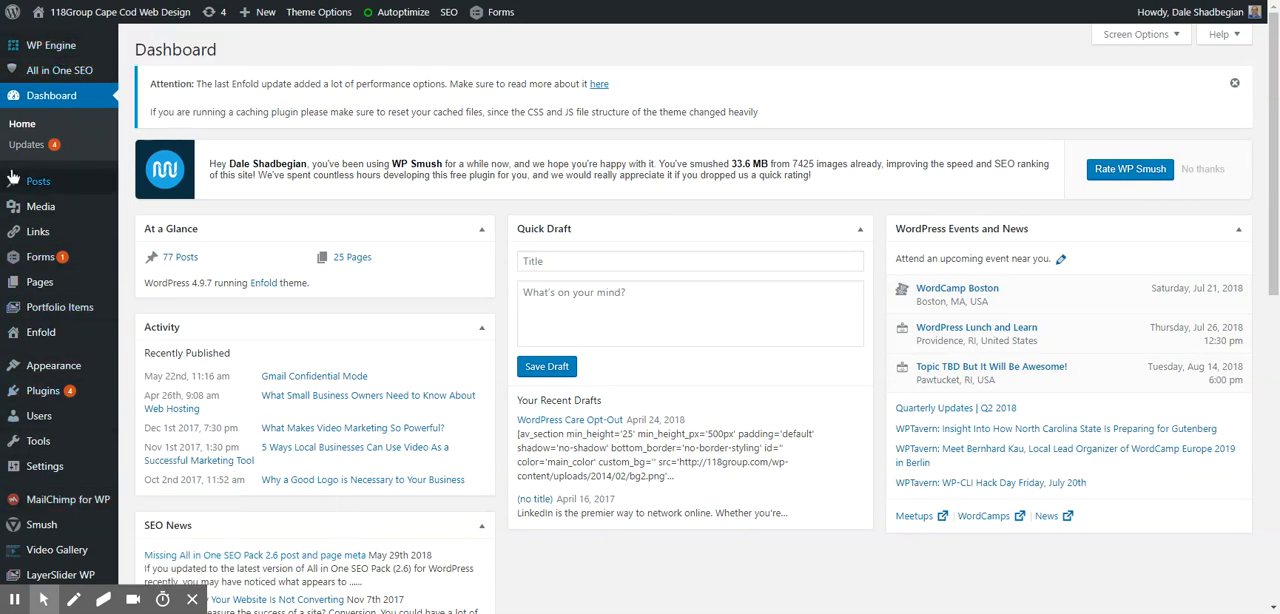
mouse_move(61, 312)
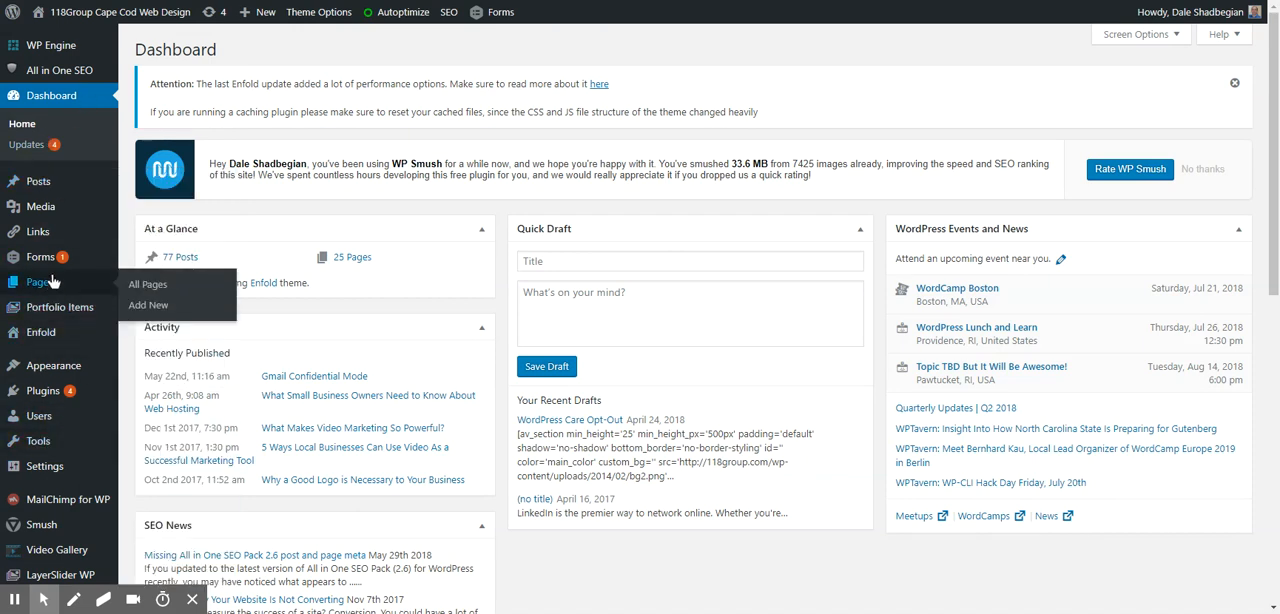
mouse_move(54, 190)
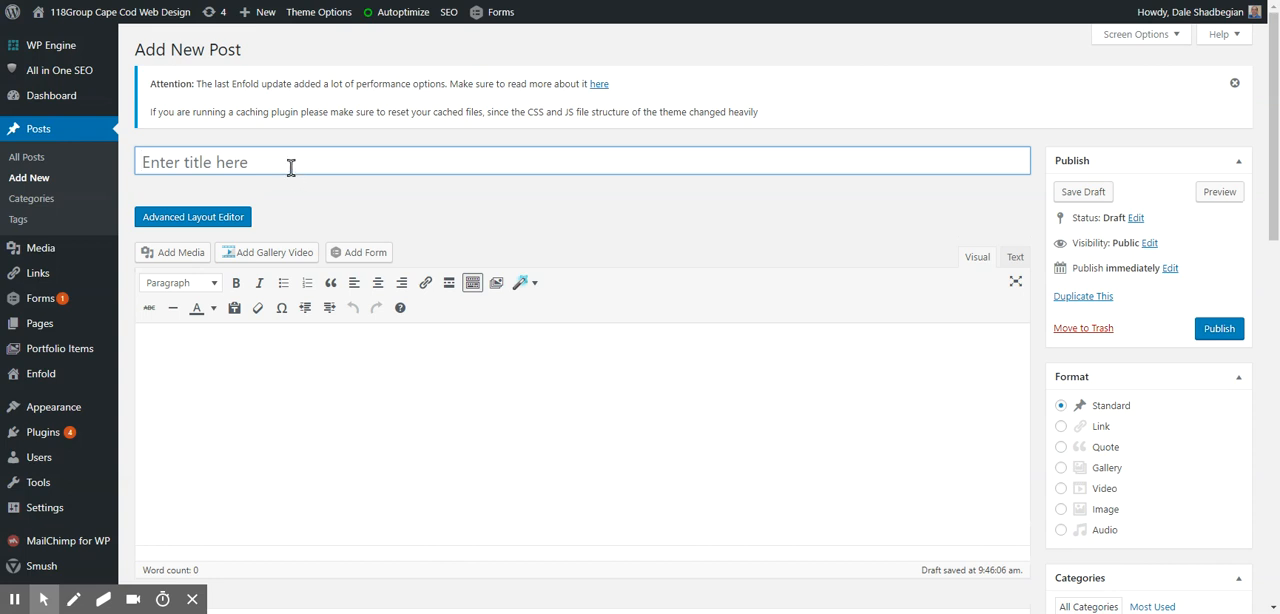
type("T")
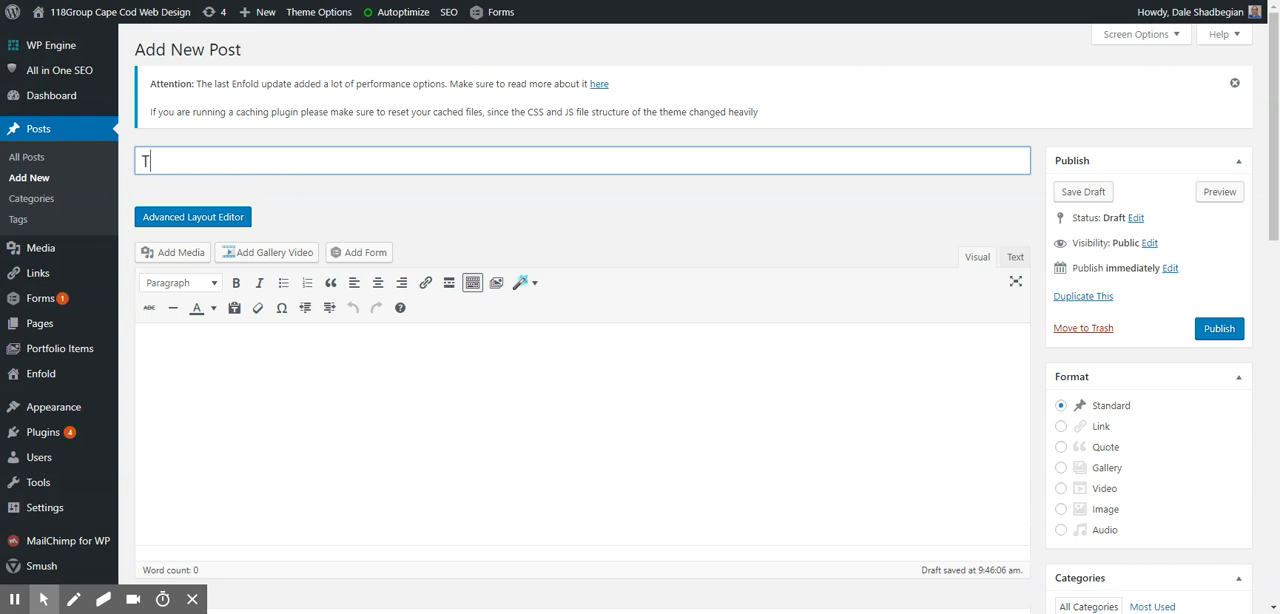
type("est Post 123")
left_click(409, 428)
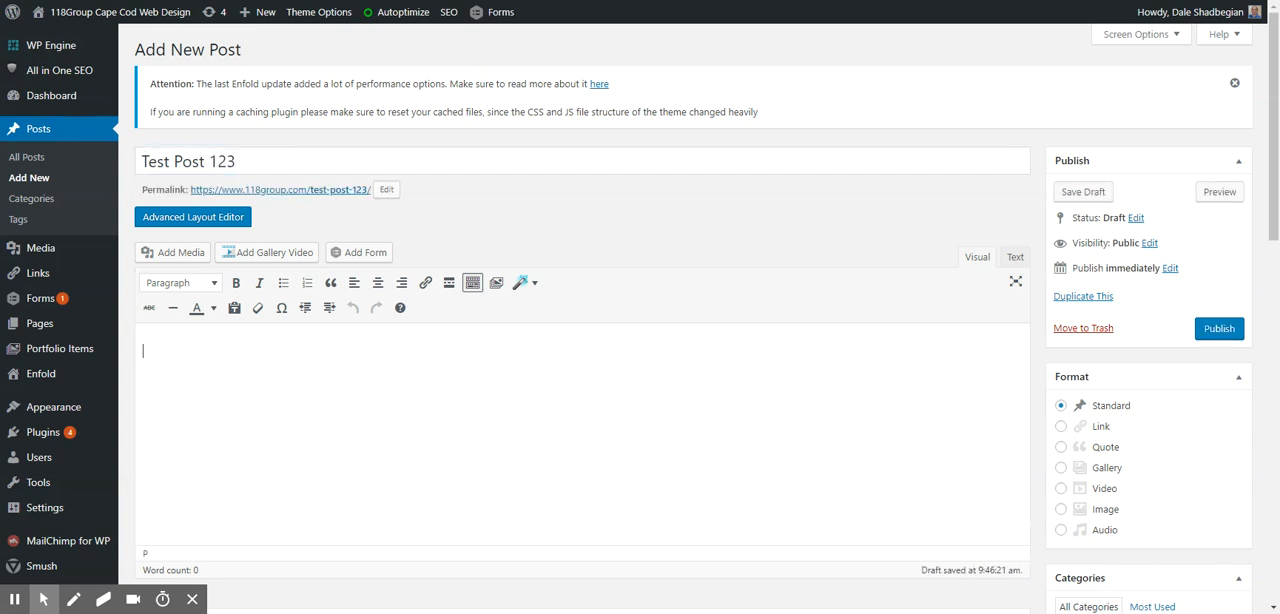
type("Hello, World!")
- Insert the Web-Hosting.jpeg laptop image from the media library into the post below the greeting
left_click(172, 261)
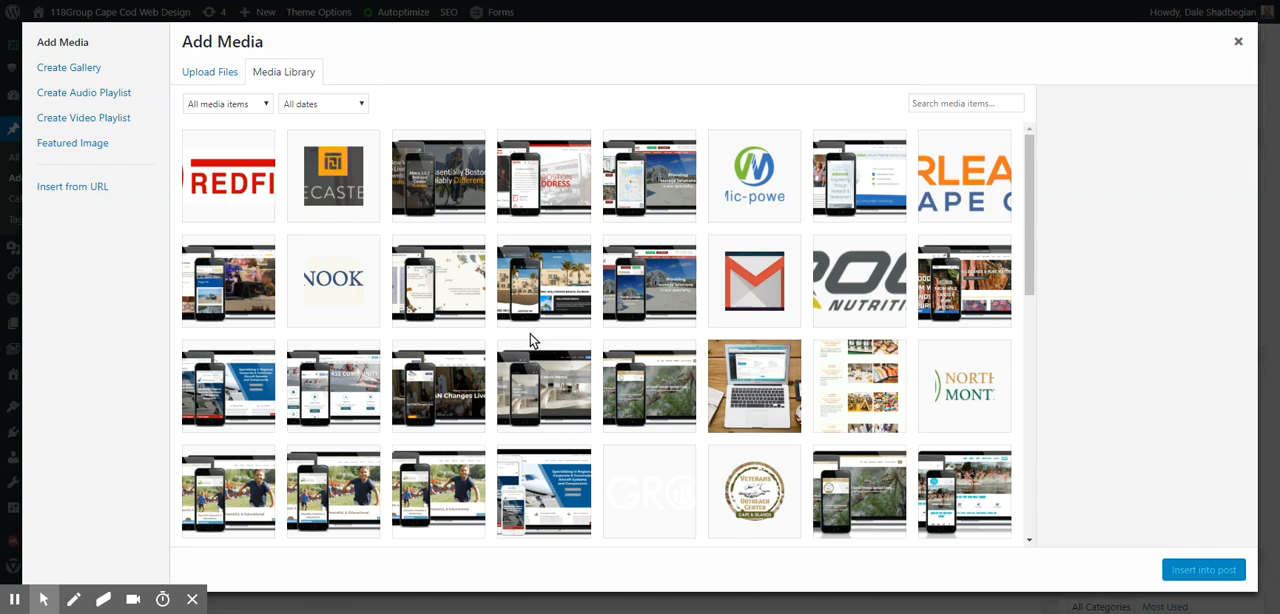
left_click(760, 423)
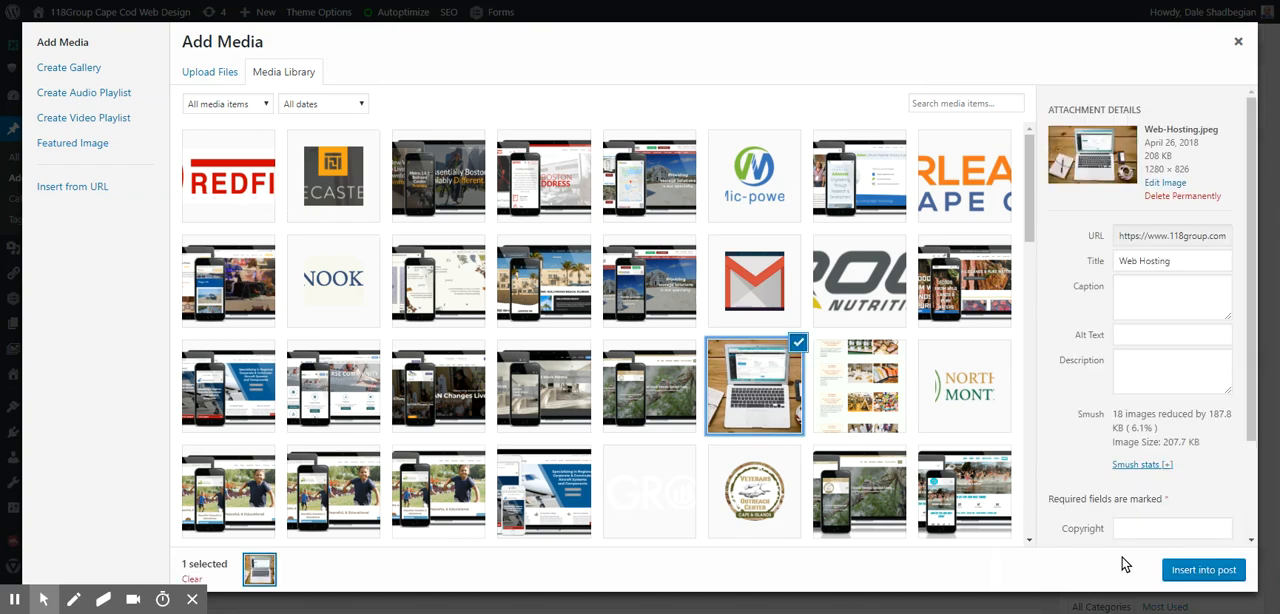
left_click(1195, 570)
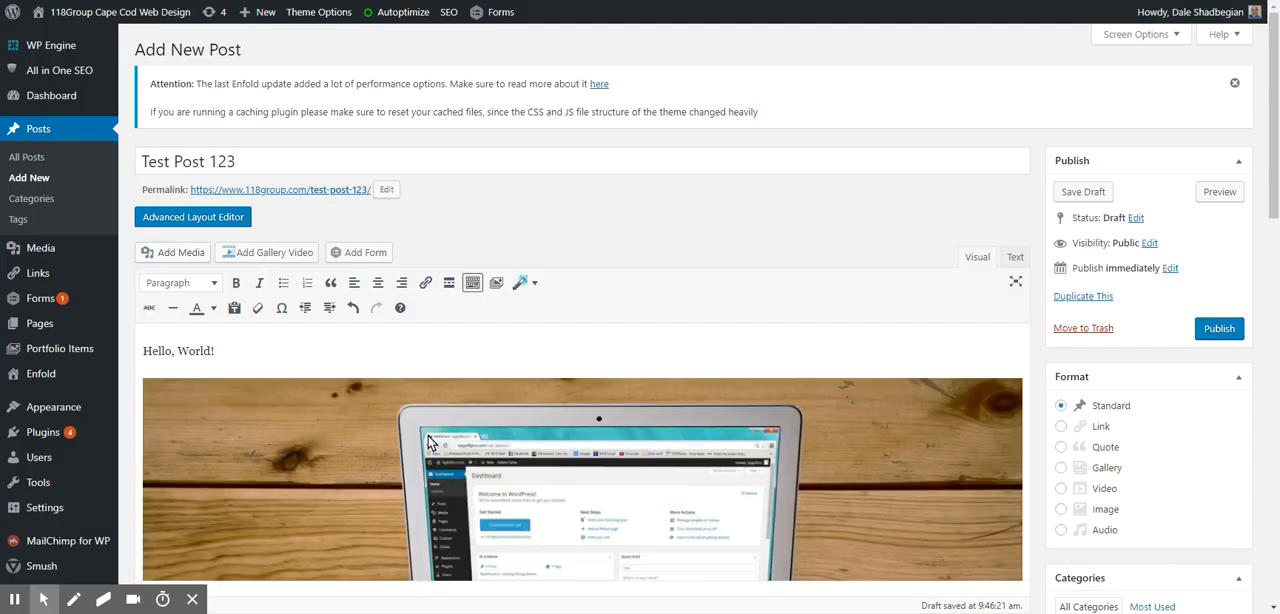
left_click(170, 255)
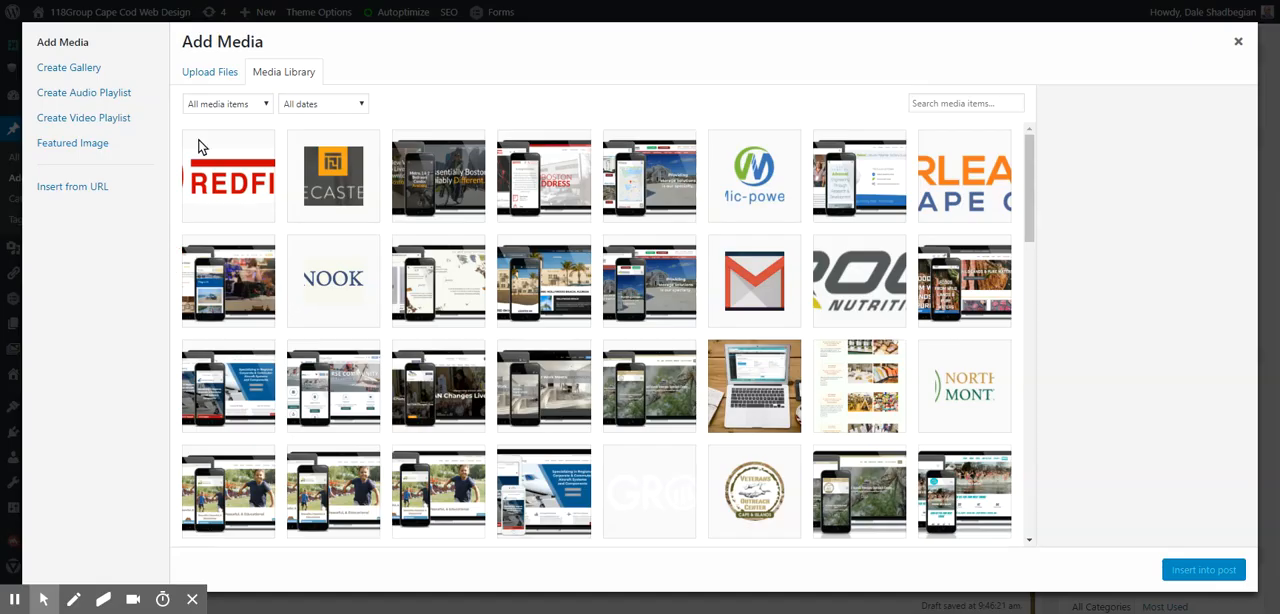
left_click(204, 78)
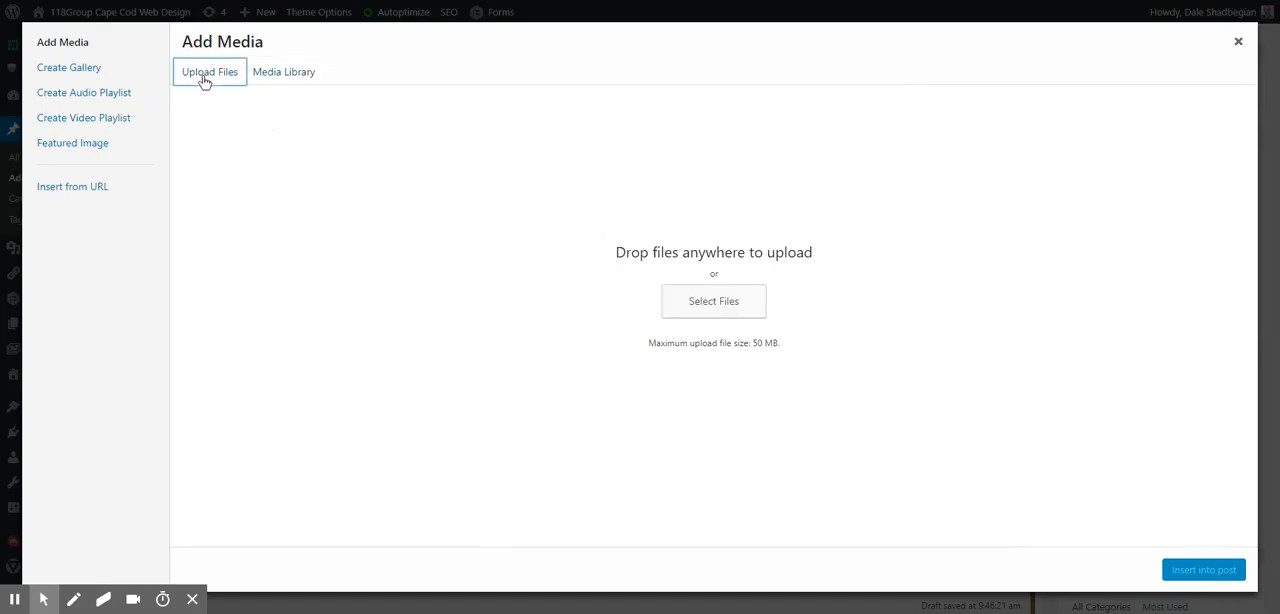
left_click(711, 308)
left_click(841, 493)
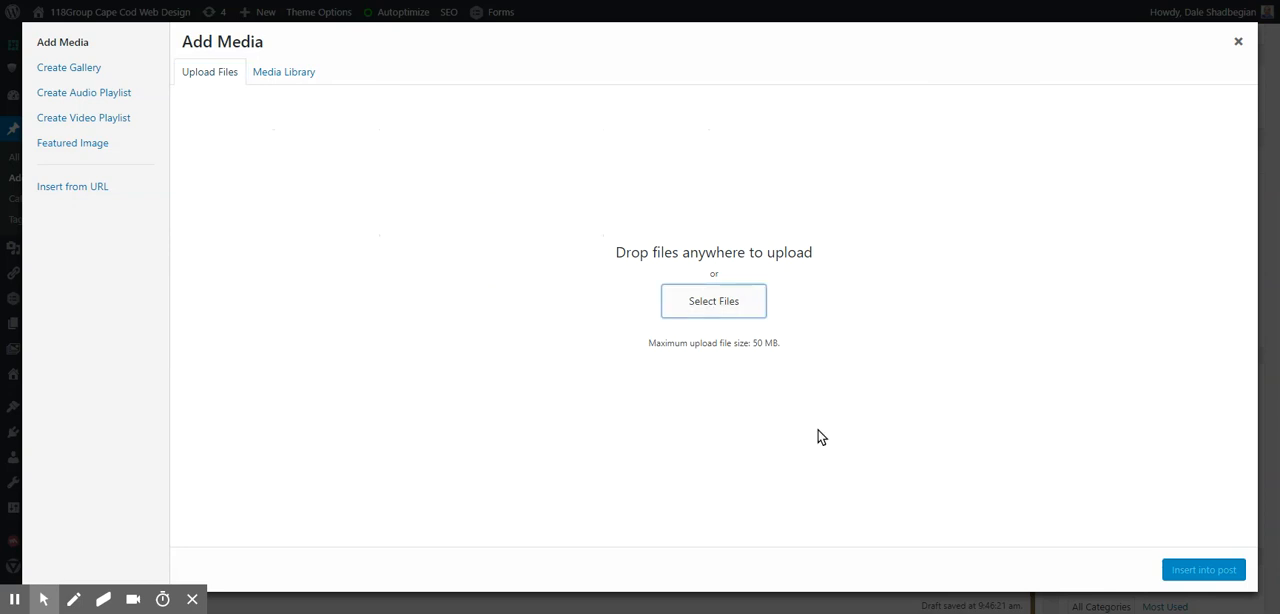
left_click(1238, 41)
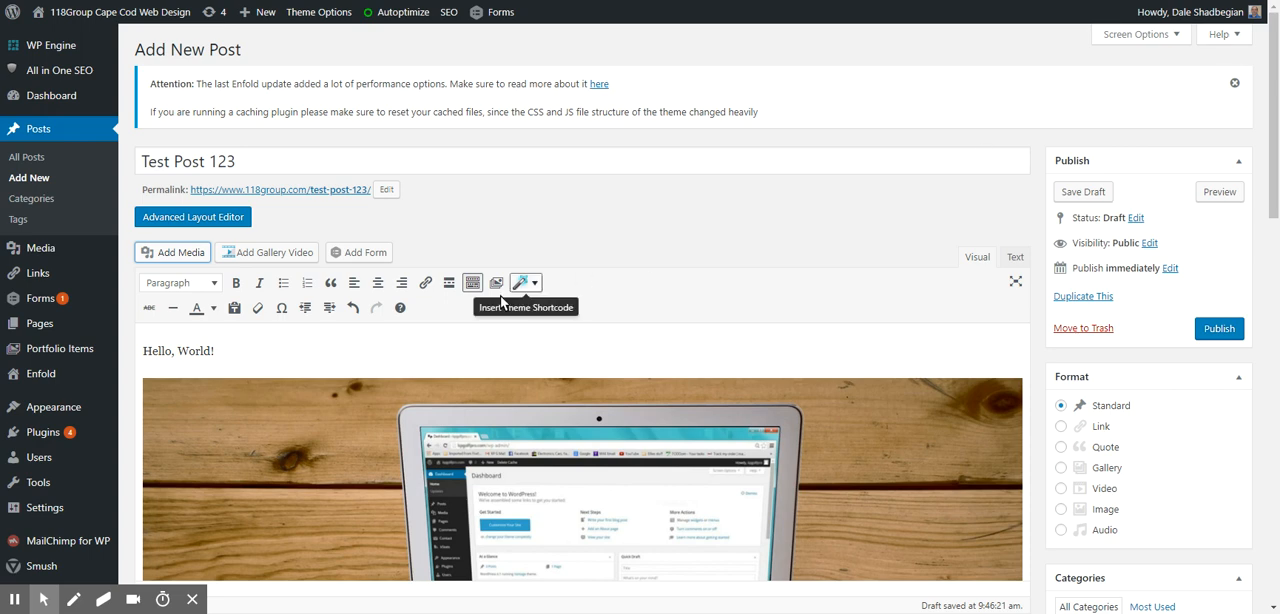
- Centre-align the laptop image in the post body
left_click(330, 443)
scroll(332, 436, "down", 1)
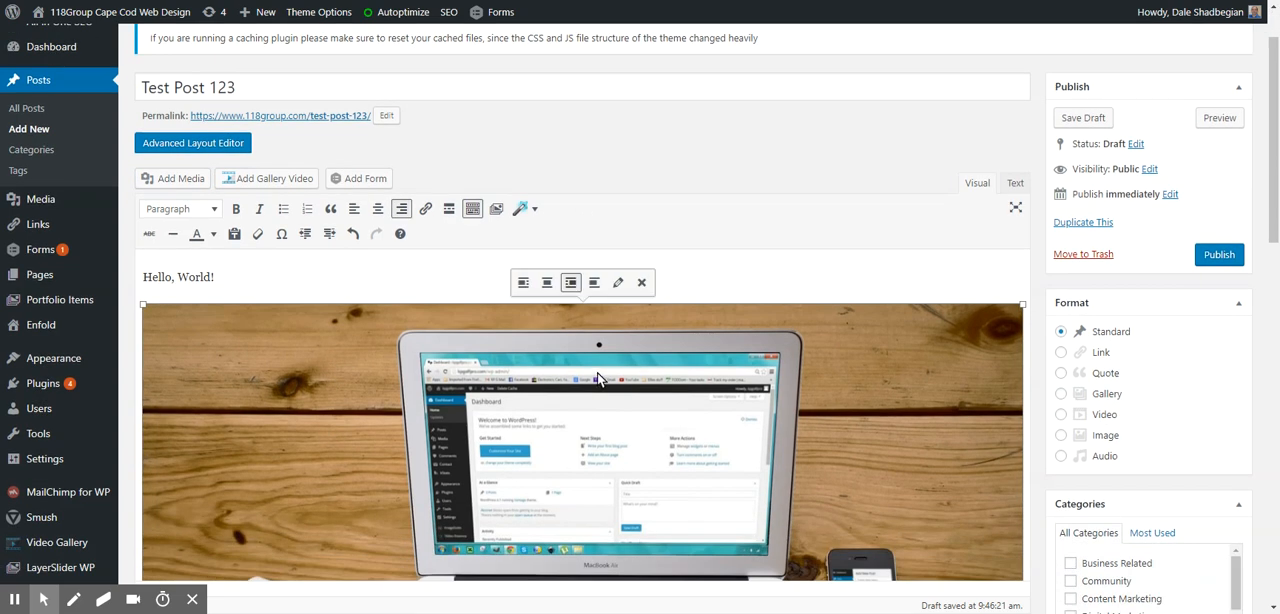
left_click(548, 283)
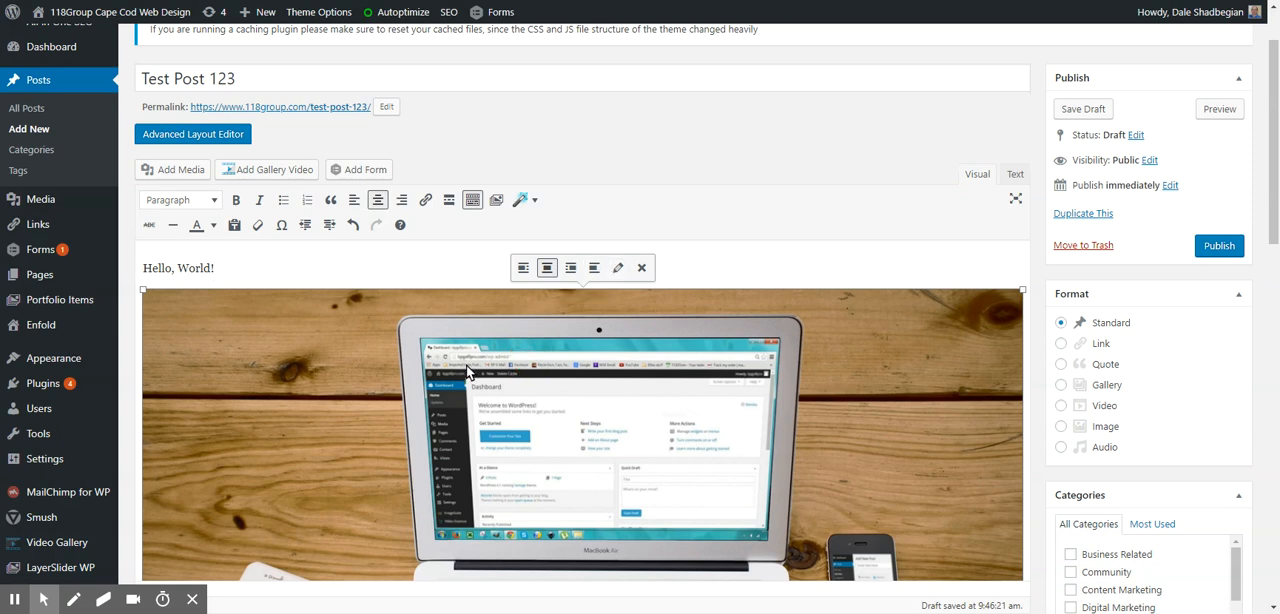
left_click(297, 277)
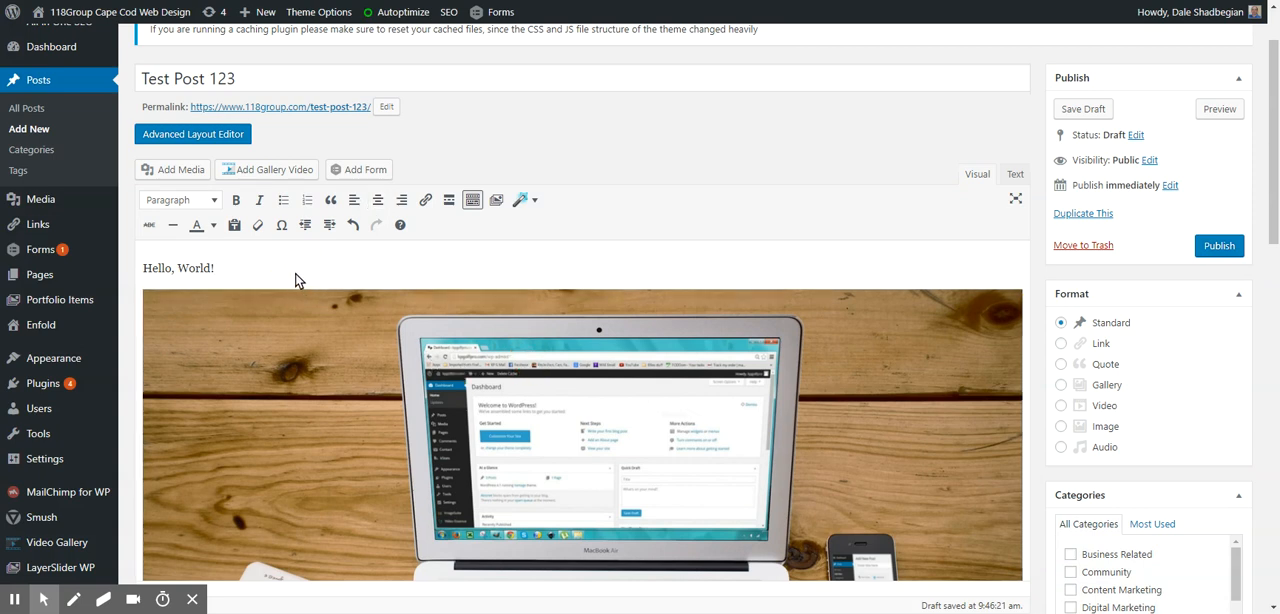
- Make the word "World!" in the greeting bold and italic
double_click(228, 272)
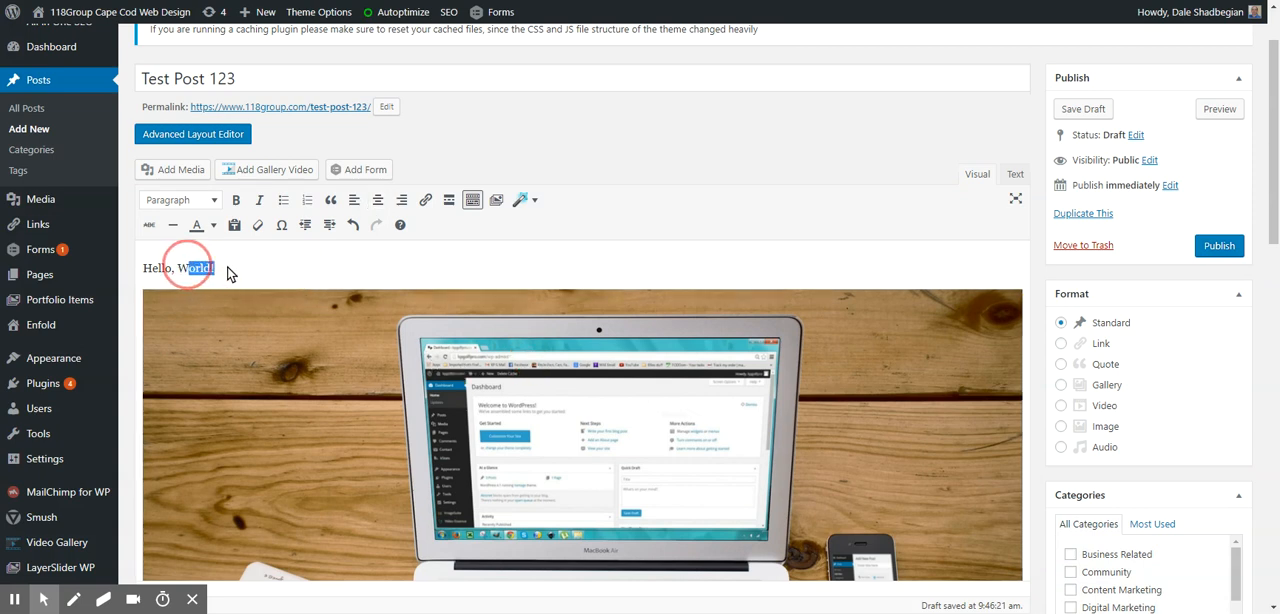
left_click(237, 201)
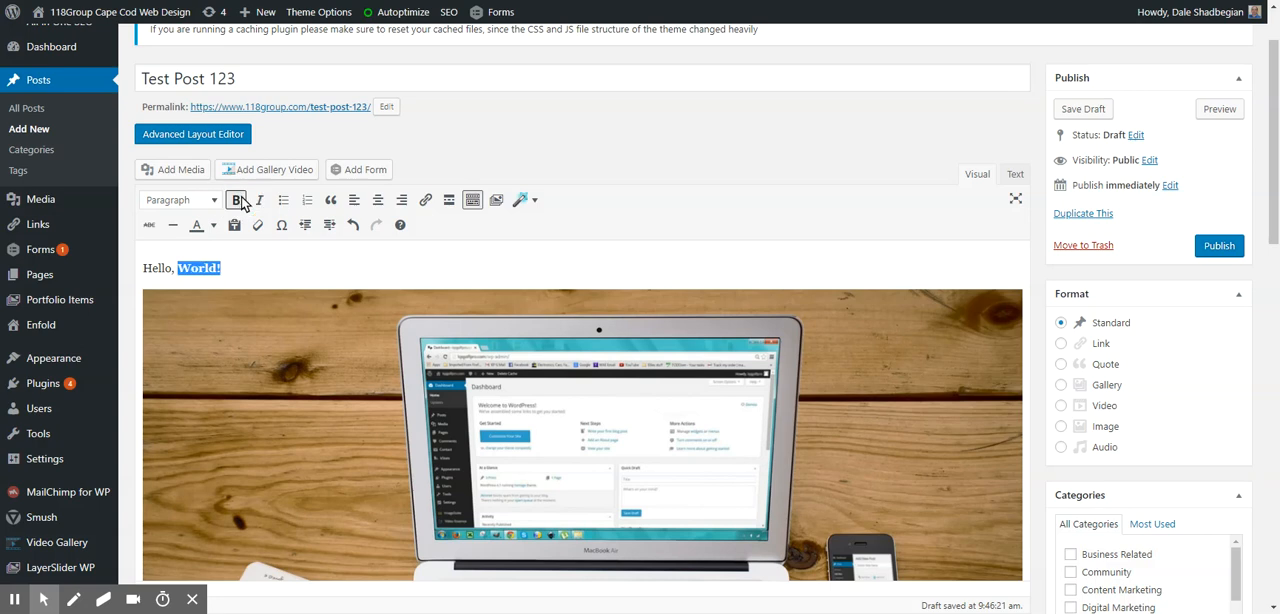
left_click(259, 200)
left_click(267, 270)
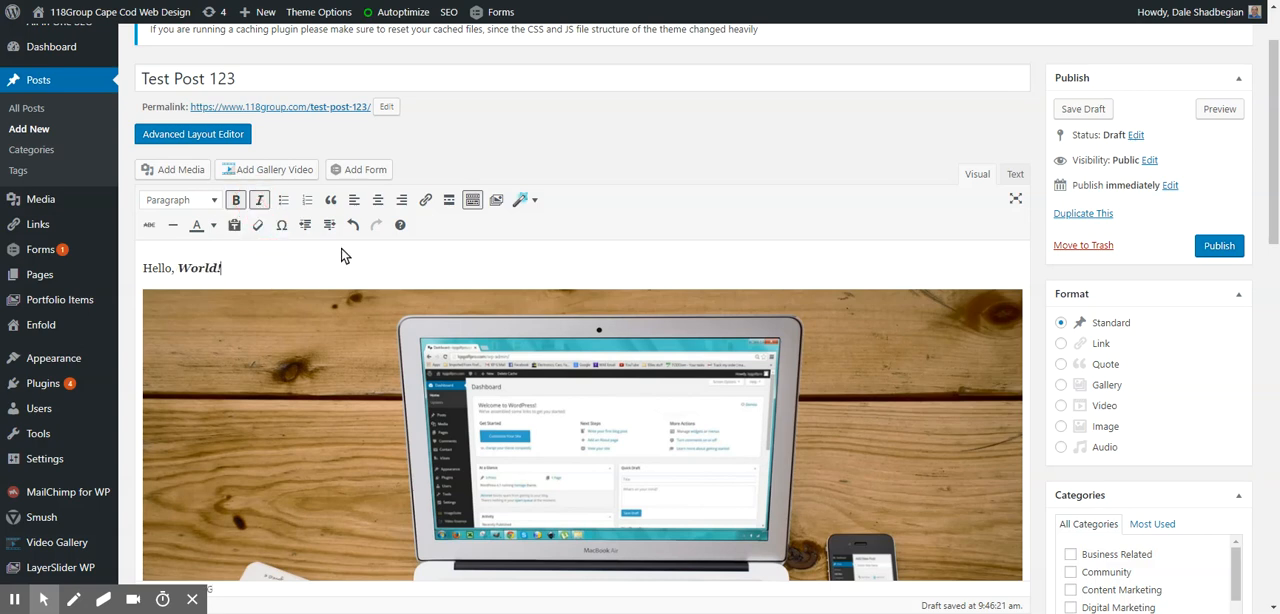
- Add a bulleted list between the greeting and the image with First Item, Second Item, Third Item and etc..
key("Return")
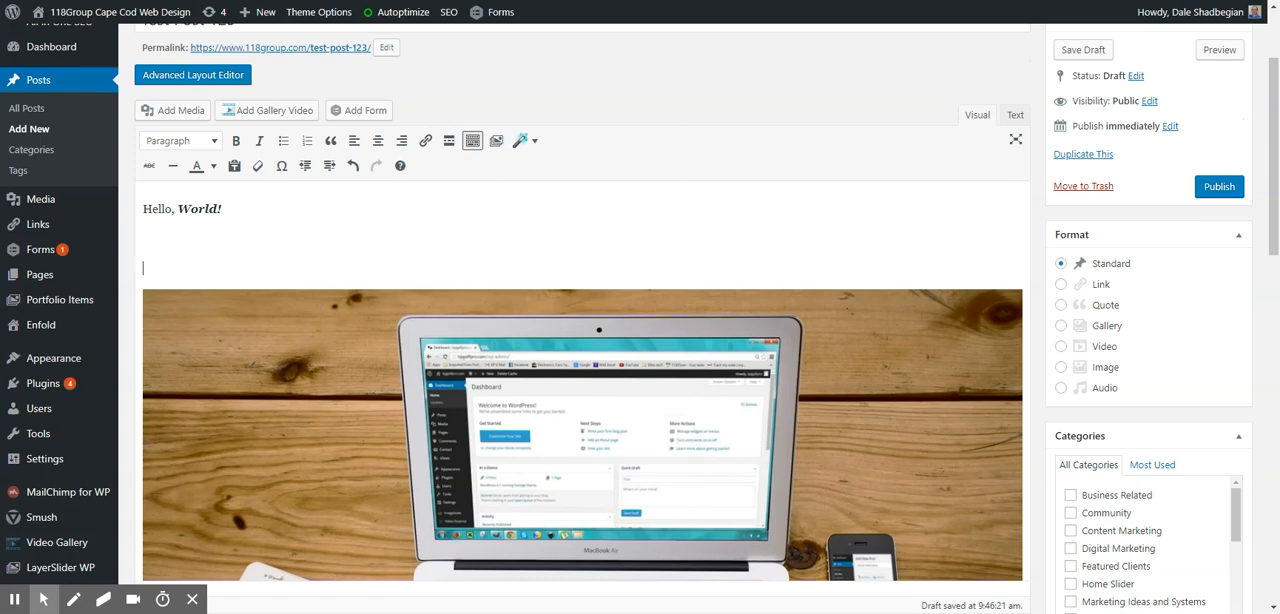
left_click(284, 140)
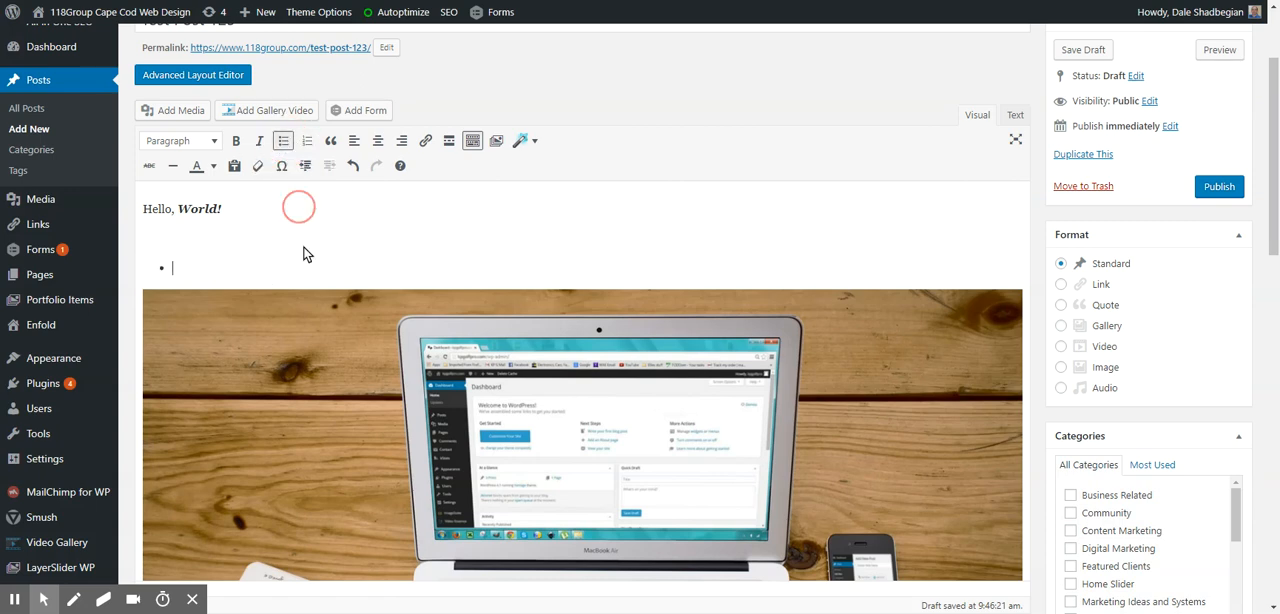
type("First Item")
key("Return")
type("Second Item")
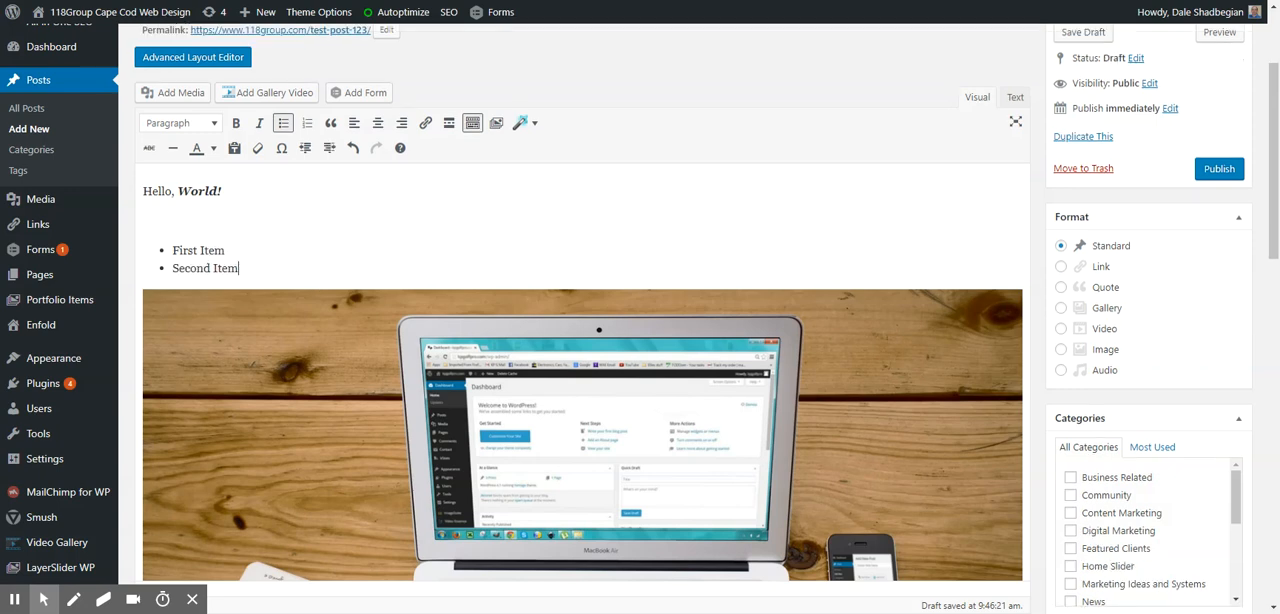
key("Return")
type("Thrd")
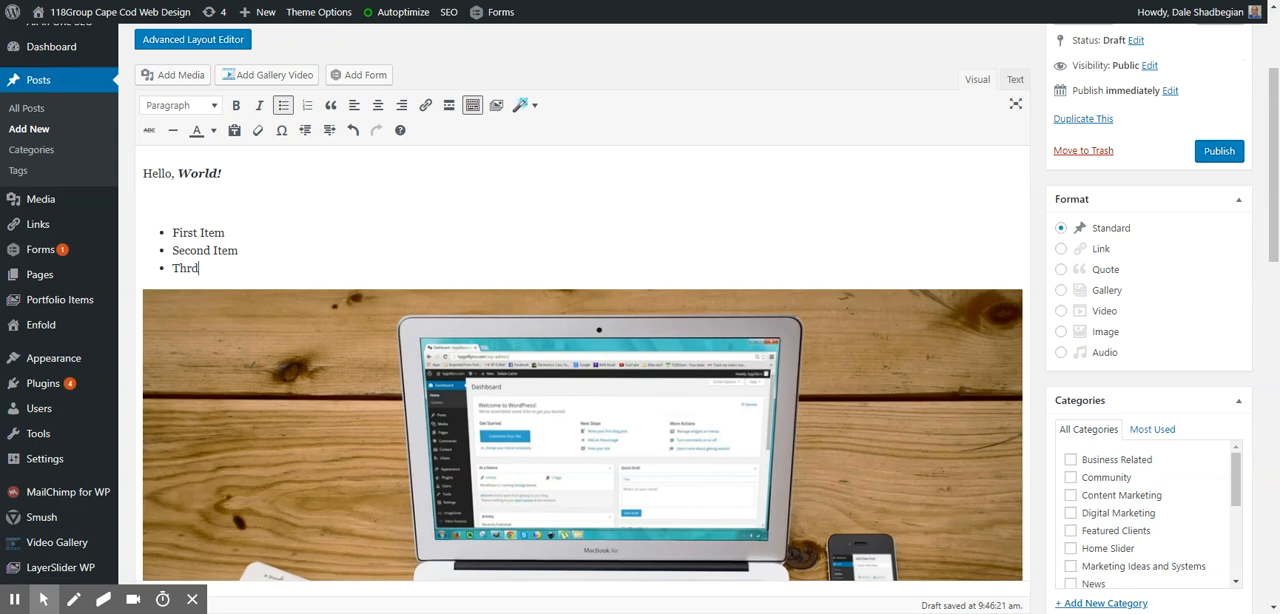
type("ird Item")
key("Return")
type("etc.")
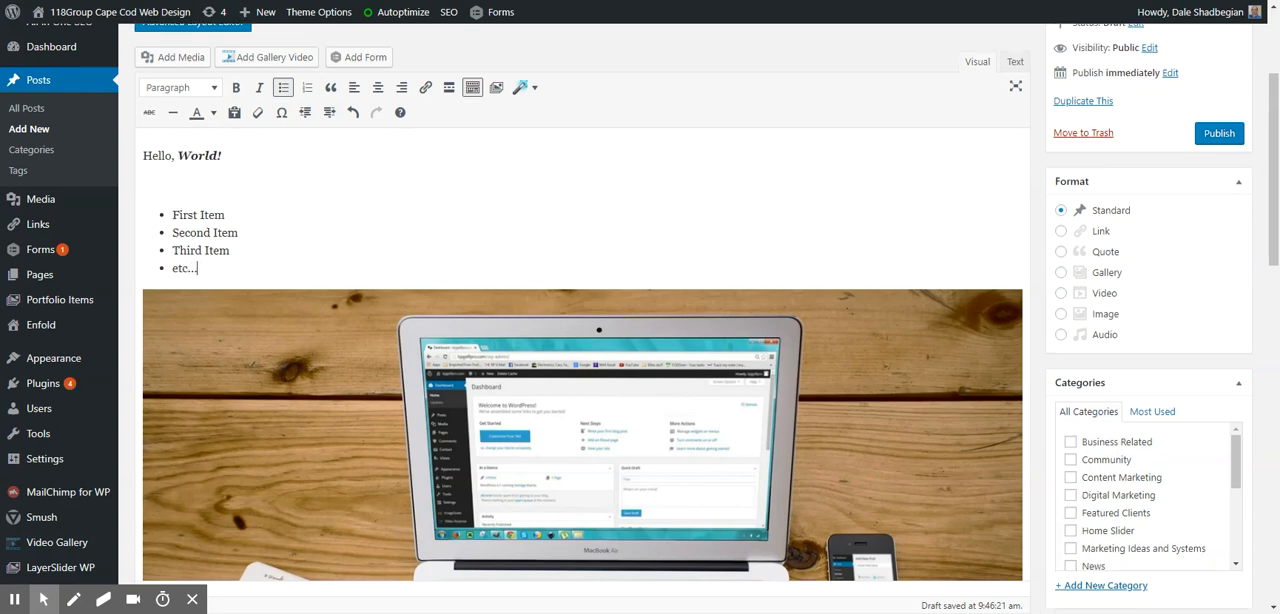
type("..")
left_click_drag(193, 215, 229, 222)
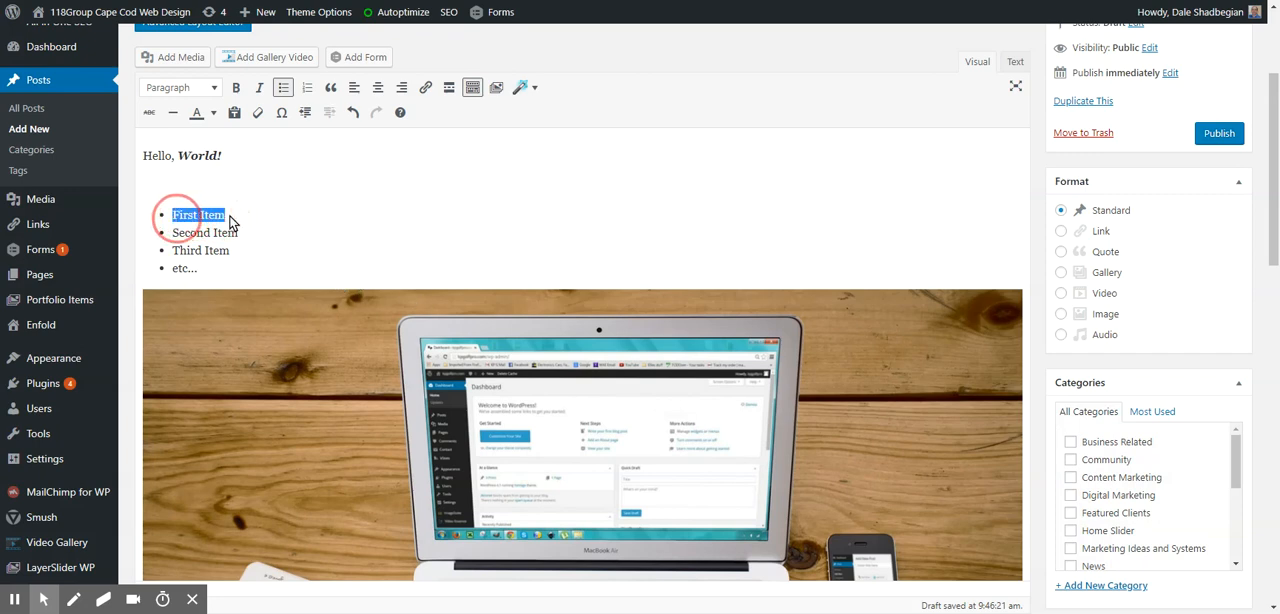
left_click(425, 88)
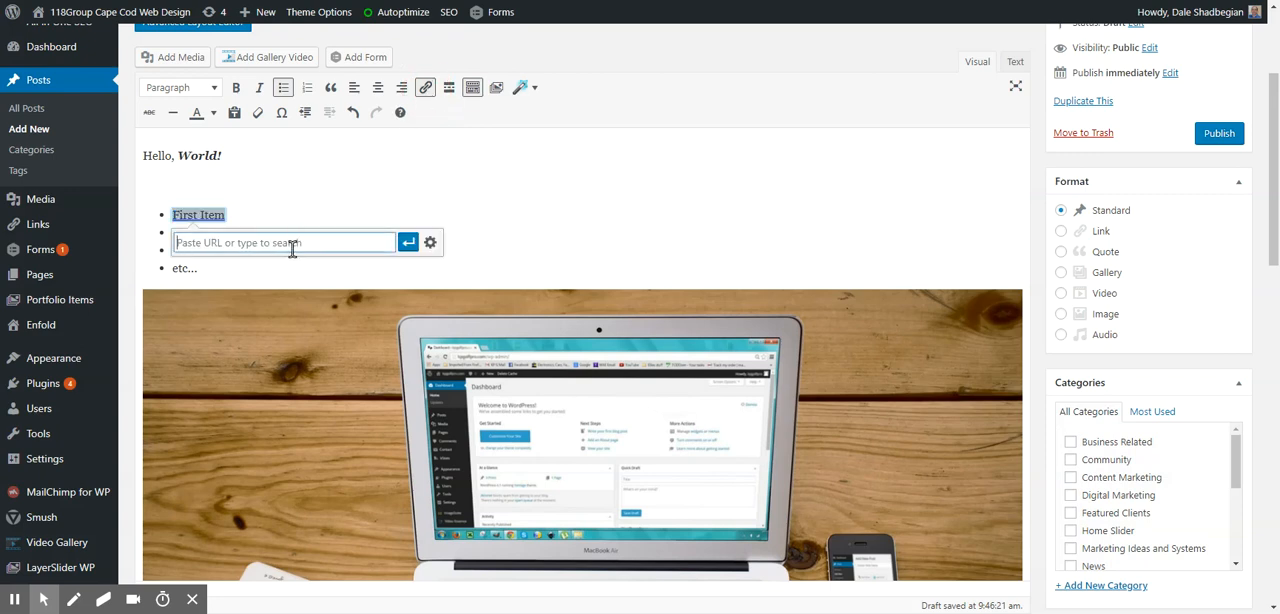
type("https://www.google.com")
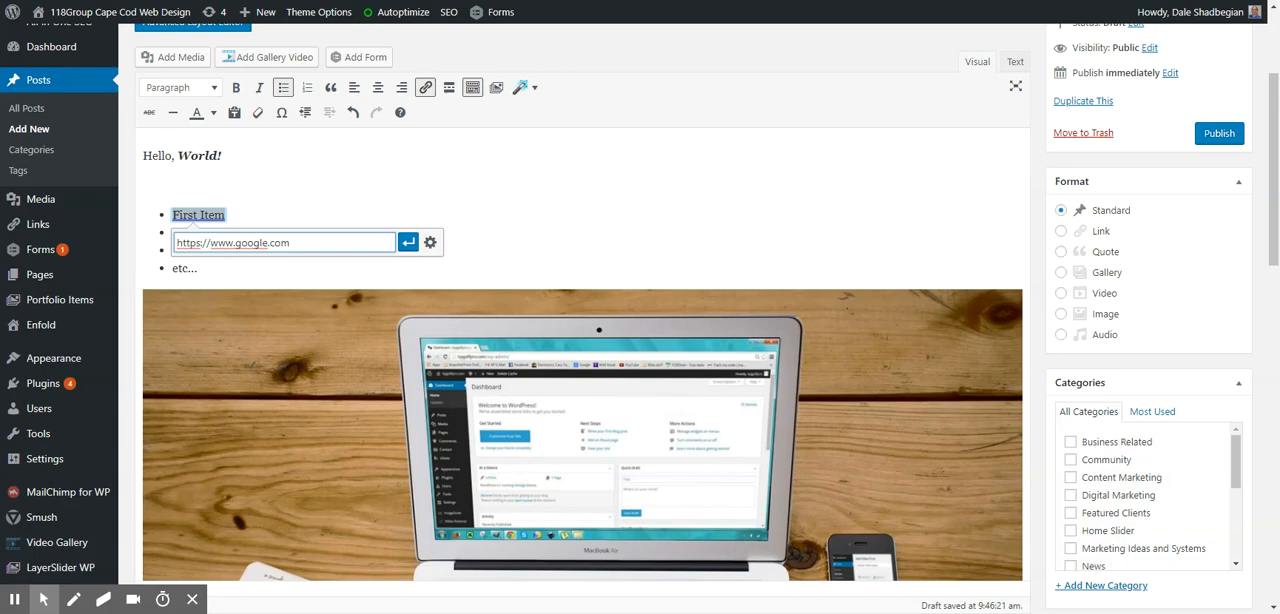
left_click(430, 242)
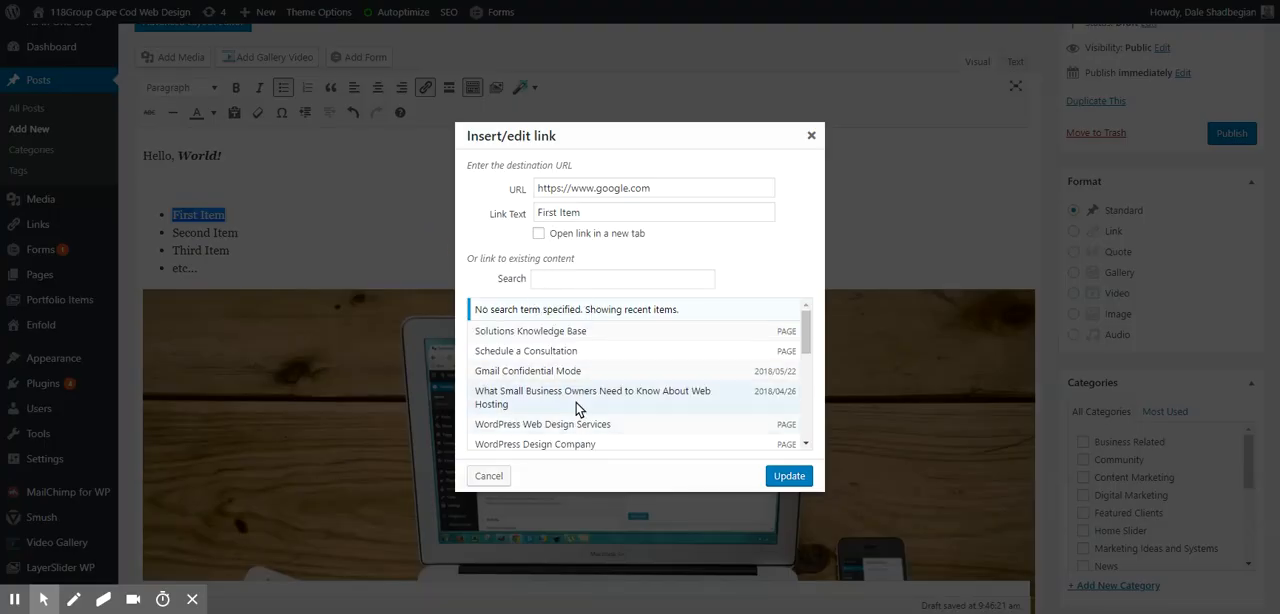
left_click(538, 233)
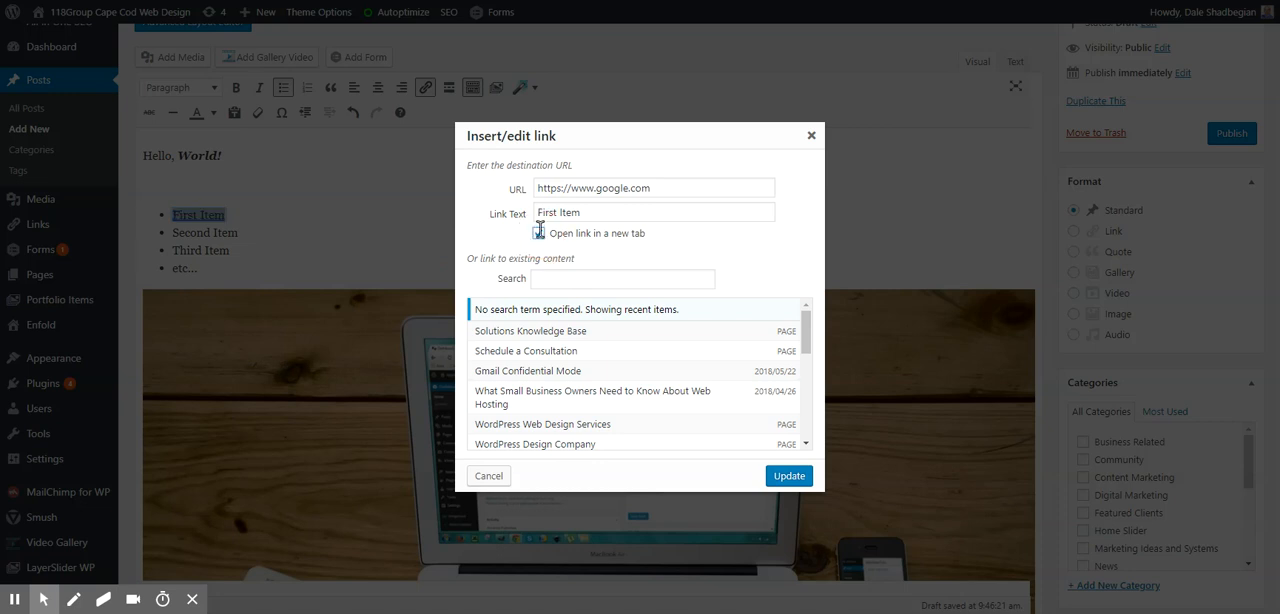
left_click(780, 476)
scroll(312, 225, "down", 2)
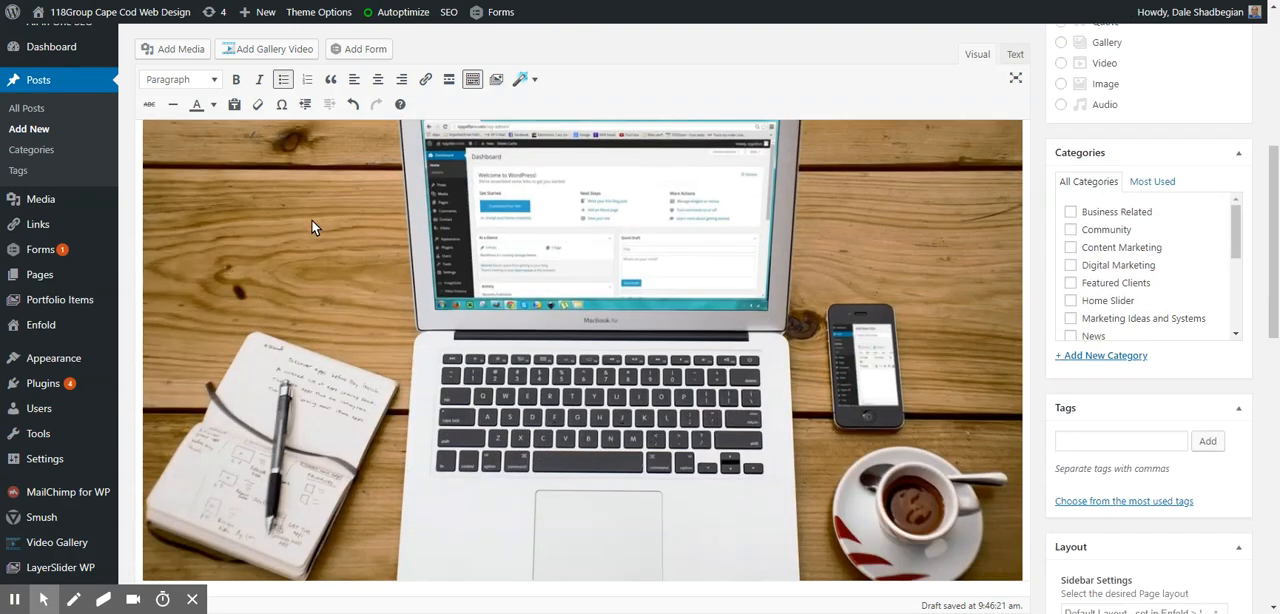
scroll(312, 225, "up", 2)
scroll(245, 229, "up", 2)
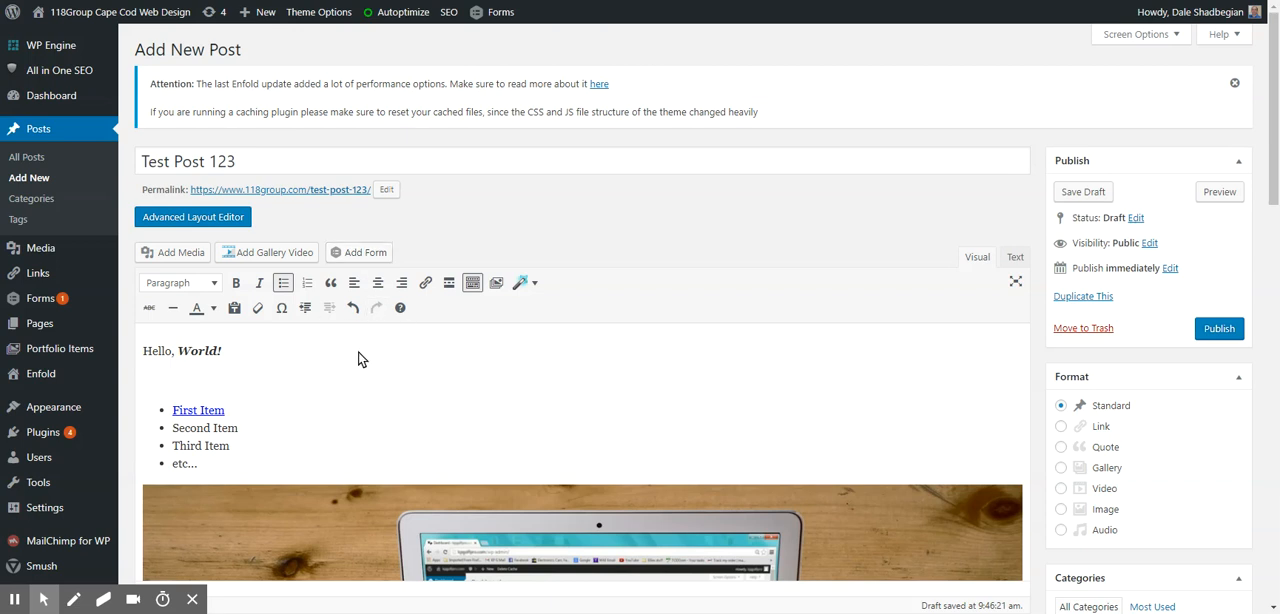
left_click(310, 380)
left_click(193, 256)
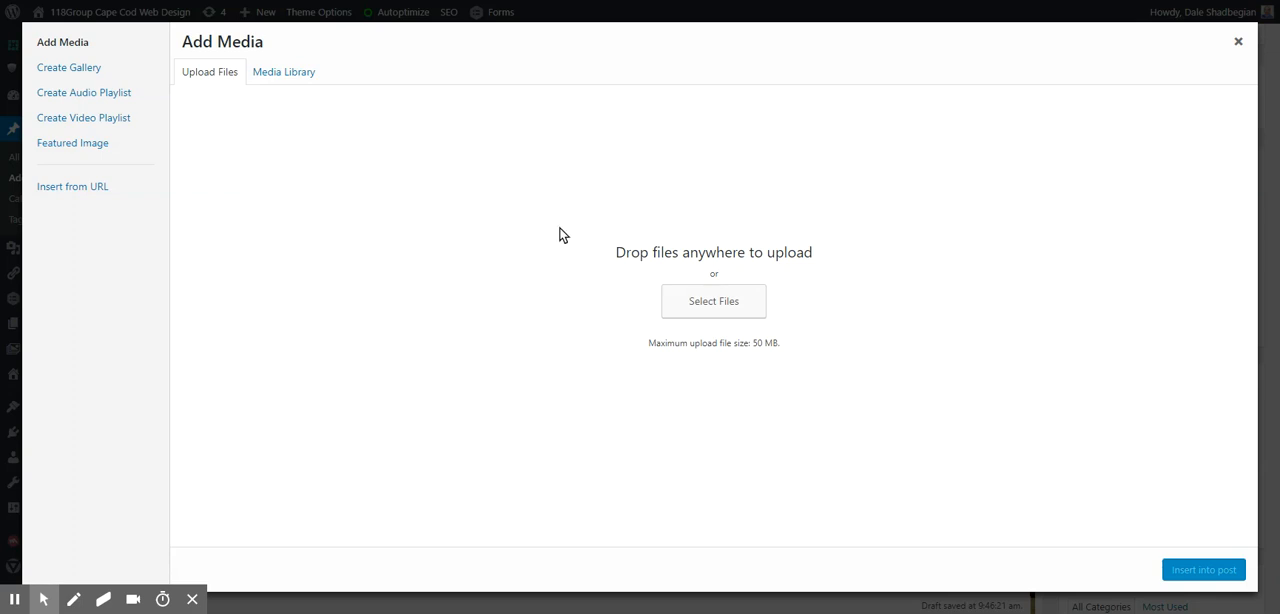
left_click(703, 303)
left_click(1240, 43)
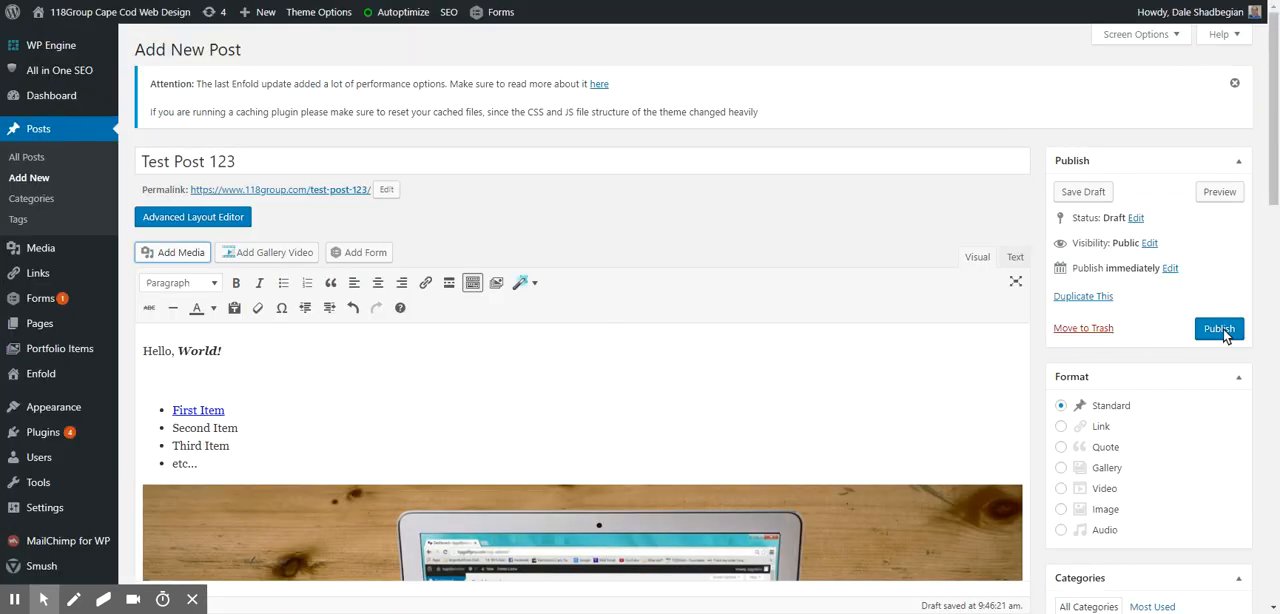
- Publish the finished "Test Post 123" post
left_click(1216, 329)
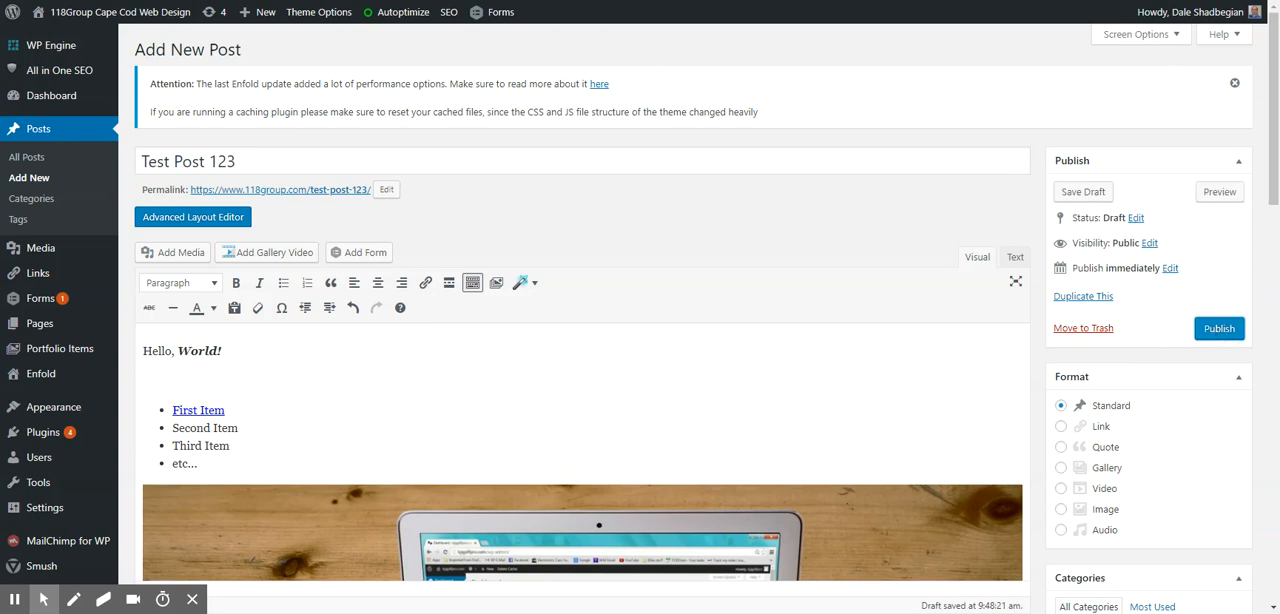
left_click(1217, 332)
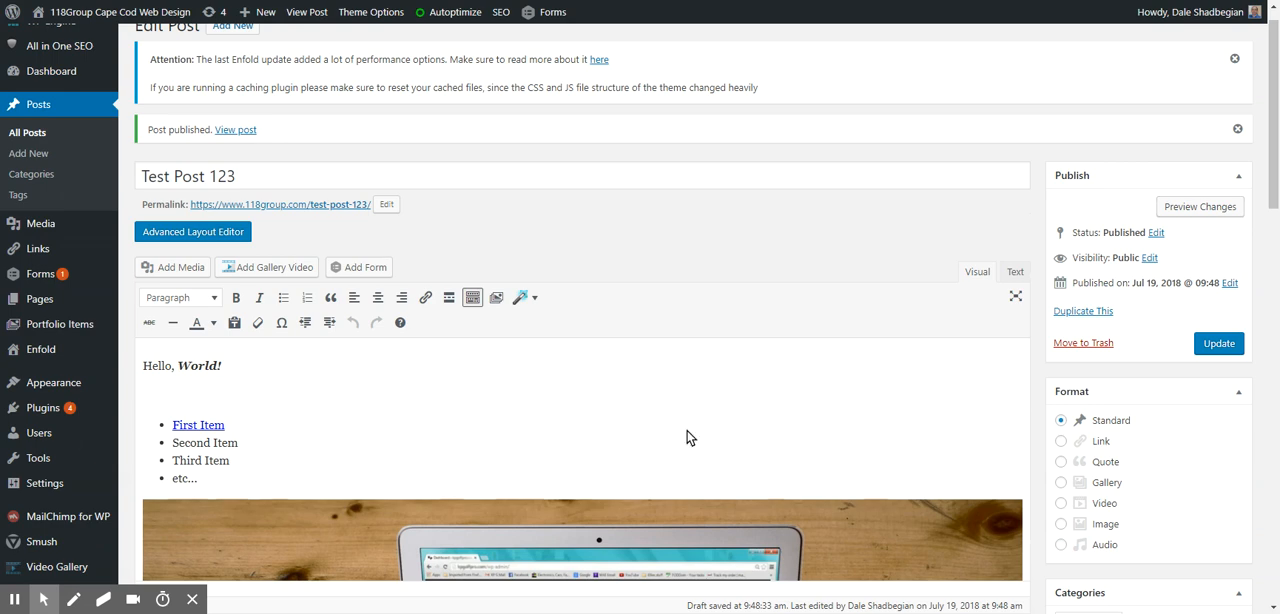
scroll(823, 397, "down", 3)
scroll(508, 408, "up", 3)
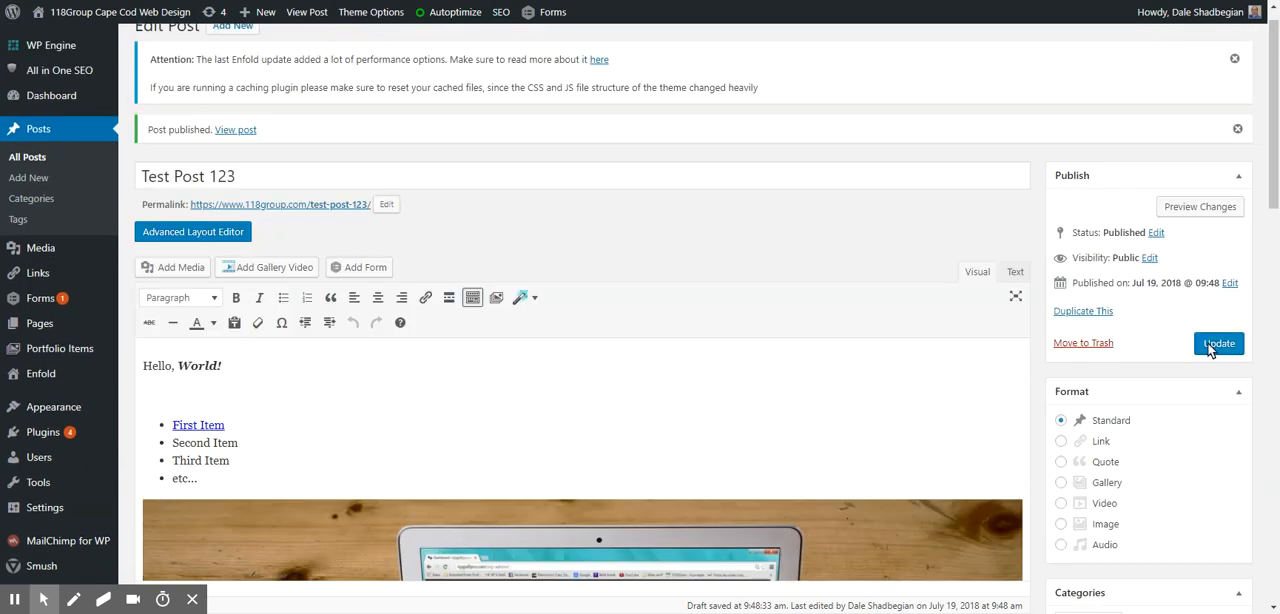
- Open the published "Test Post 123" on the live site and check its greeting, bulleted list and image
triple_click(330, 212)
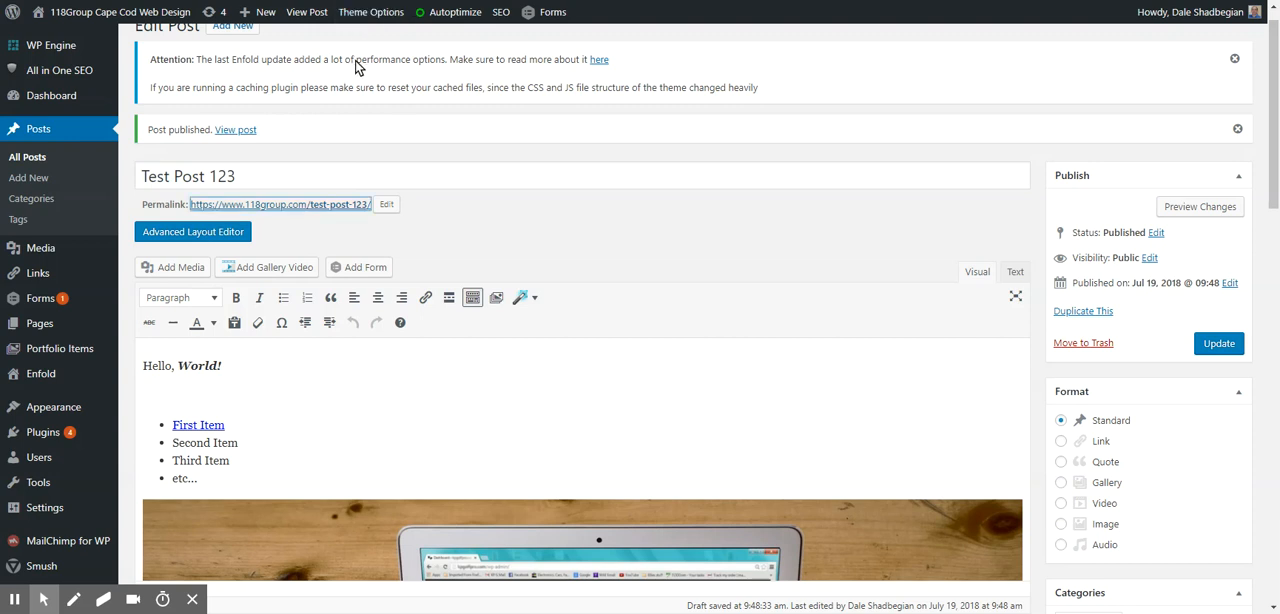
left_click(338, 214)
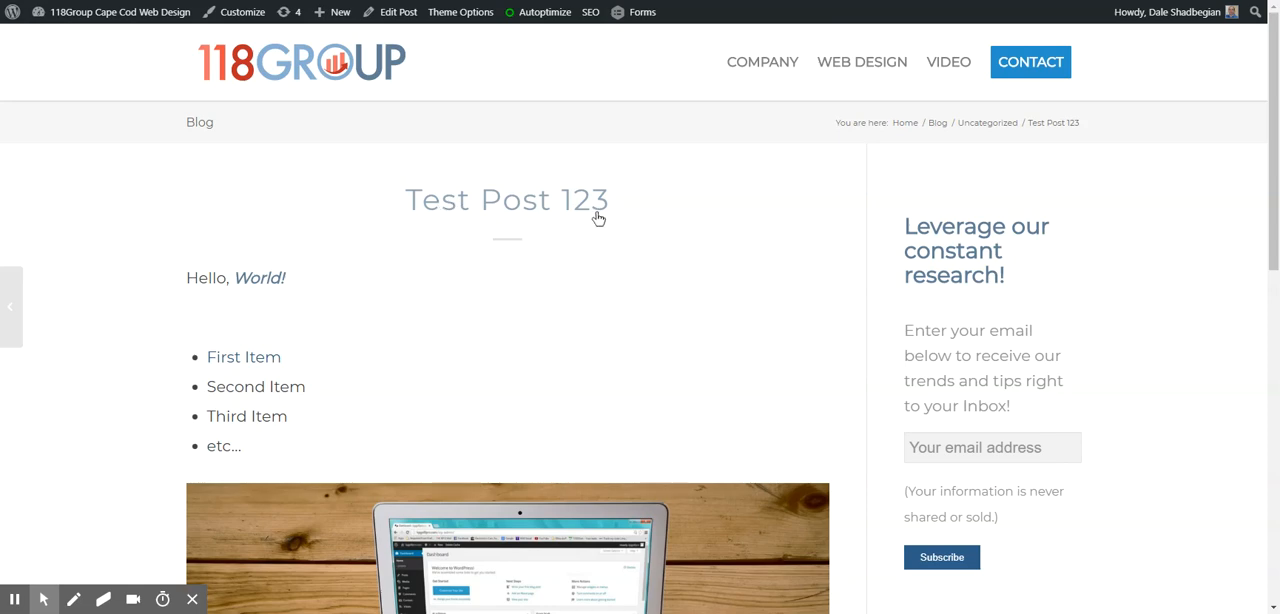
scroll(400, 250, "down", 1)
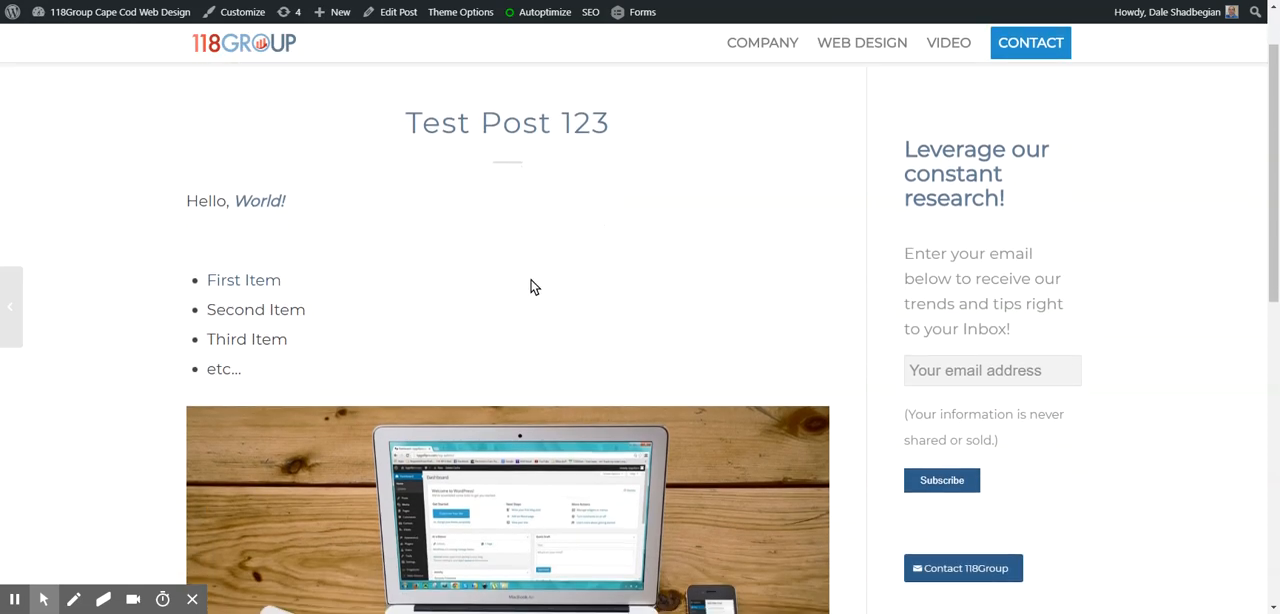
scroll(580, 300, "down", 4)
scroll(660, 335, "down", 2)
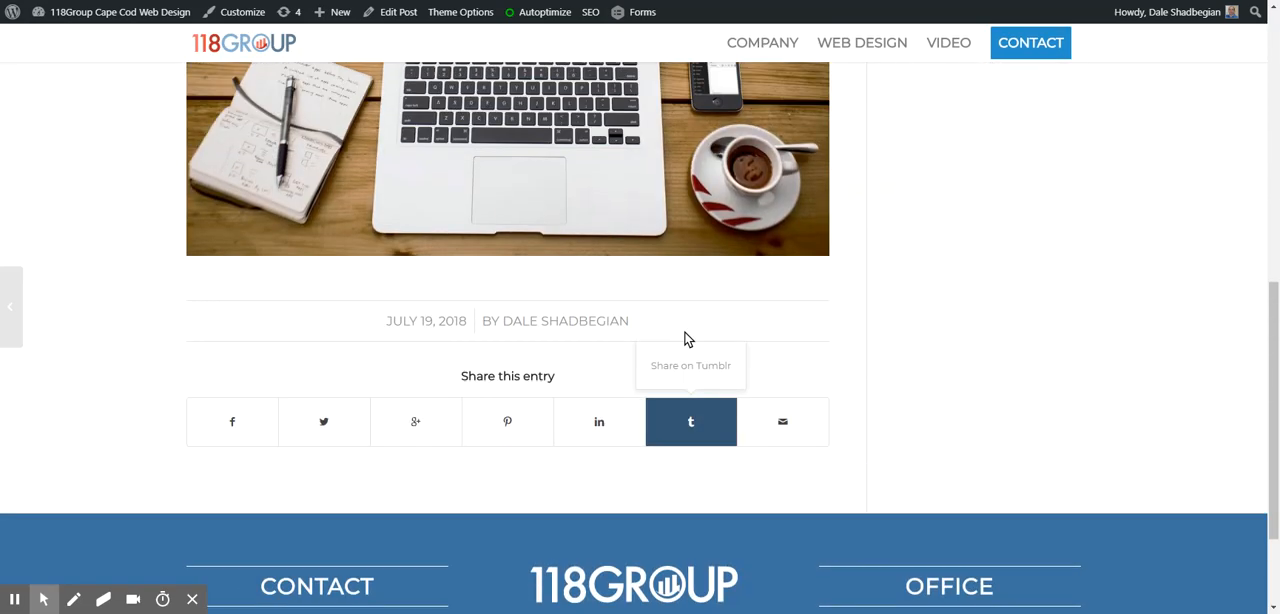
scroll(686, 339, "up", 7)
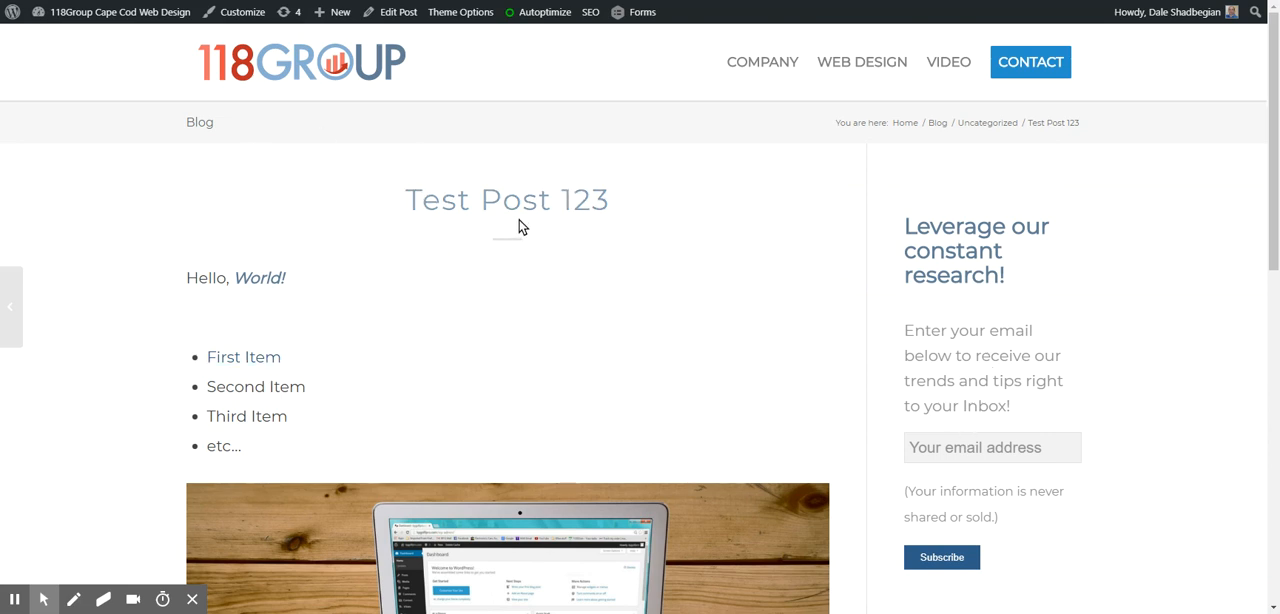
- Return to editing the post, change "World!" in the greeting to "World ..." and update the post
mouse_move(389, 17)
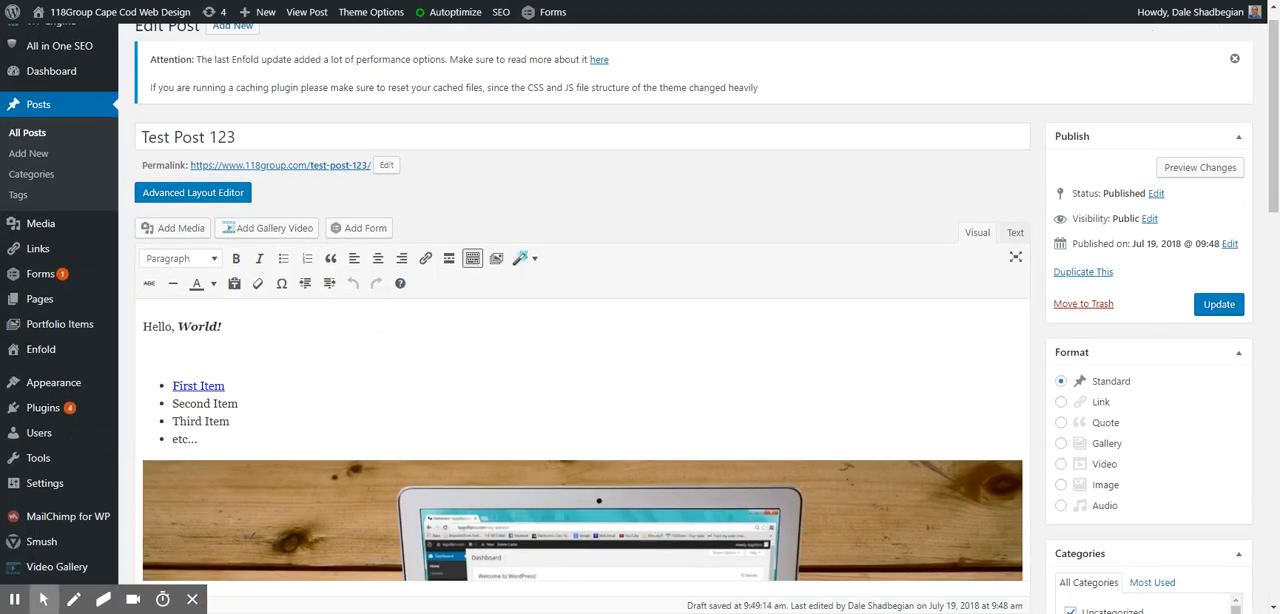
left_click(254, 328)
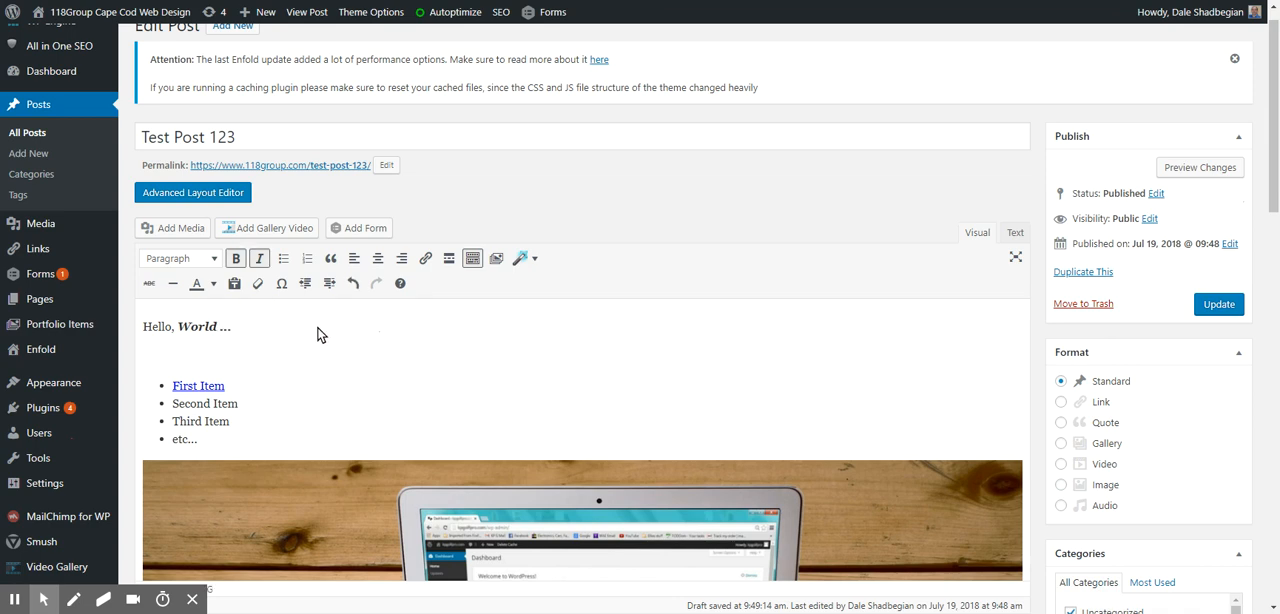
left_click(1219, 304)
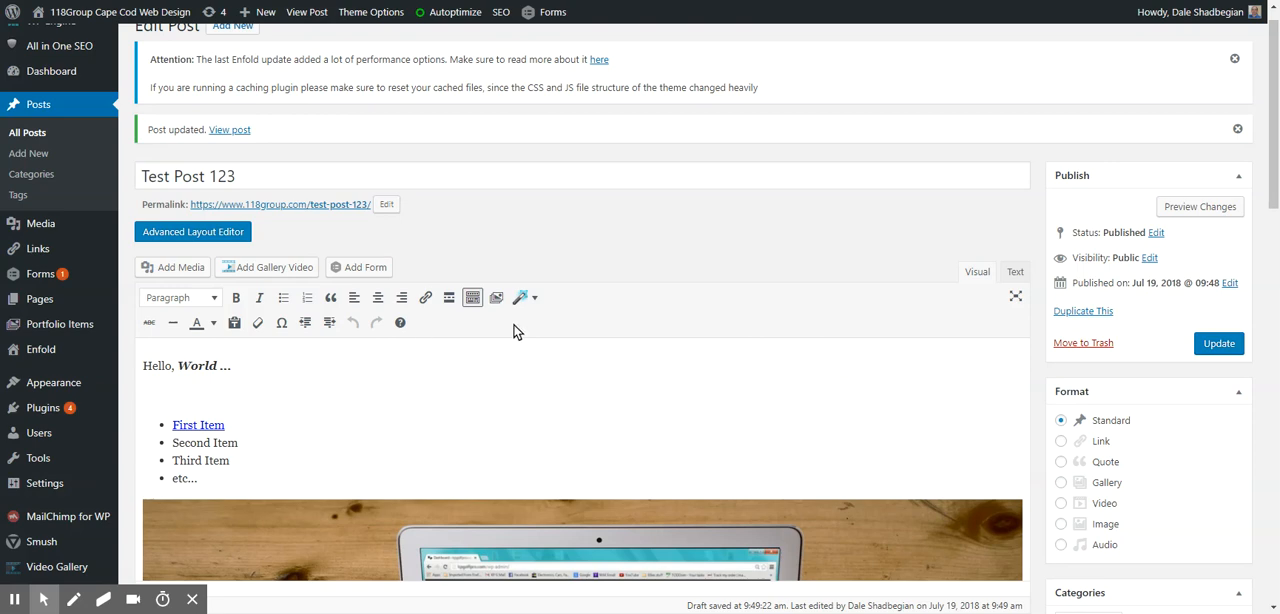
- Set Web-Hosting.jpeg from the media library as the post's featured image and update the post
scroll(1086, 383, "down", 4)
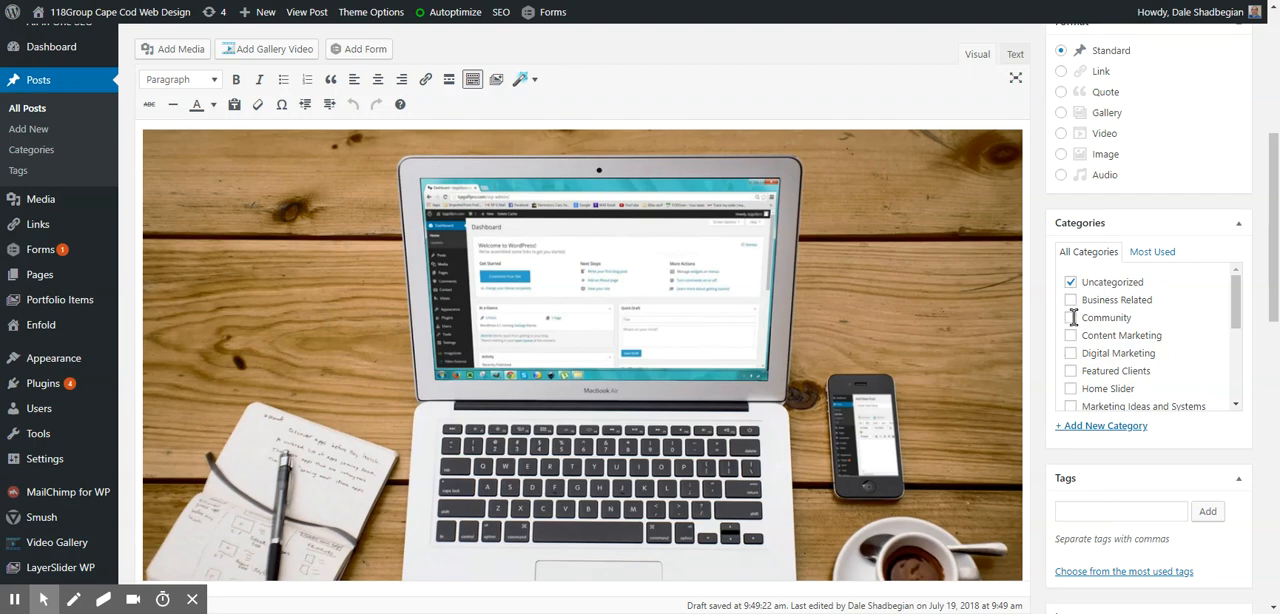
scroll(1110, 375, "down", 5)
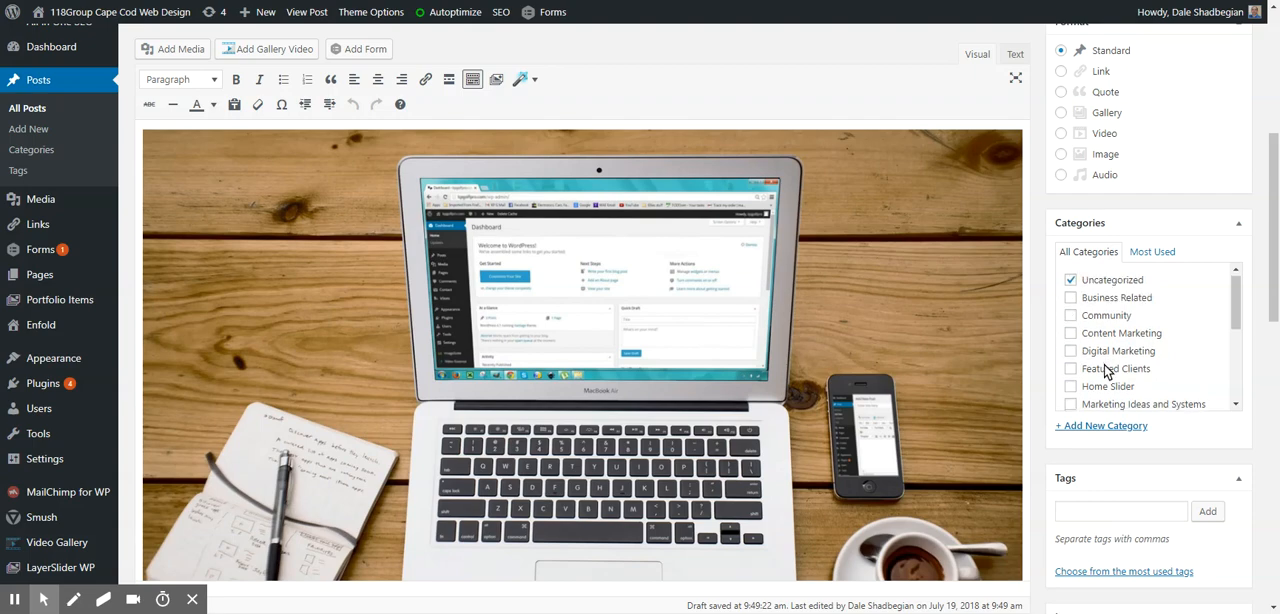
scroll(1124, 417, "down", 5)
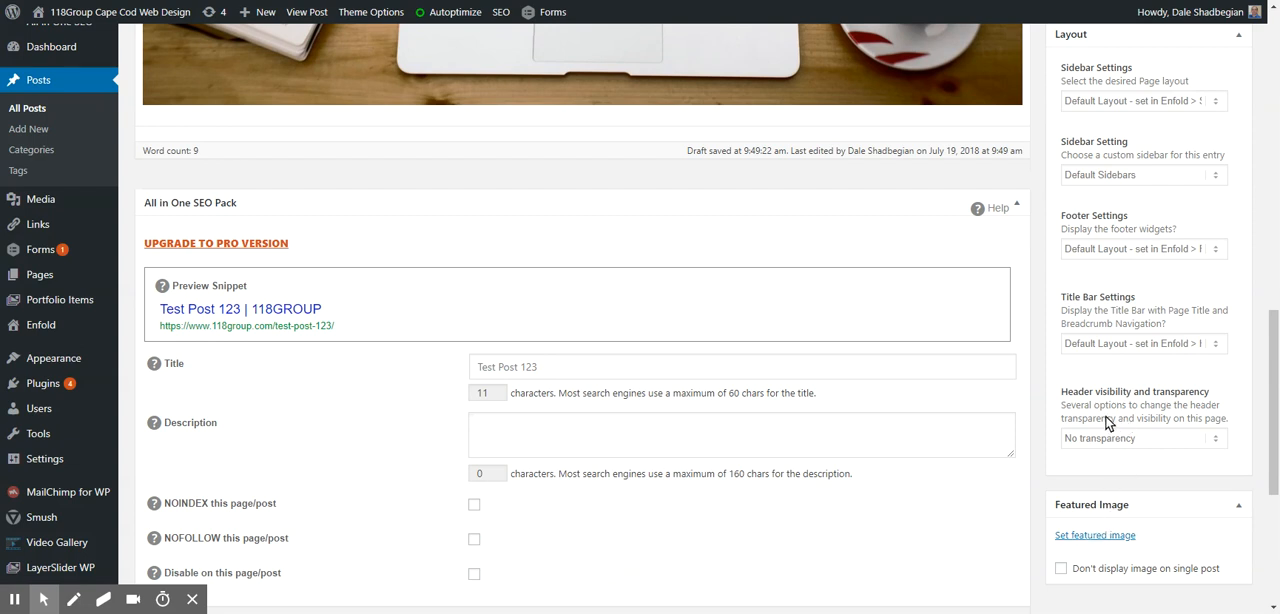
scroll(1091, 519, "down", 1)
left_click(1097, 529)
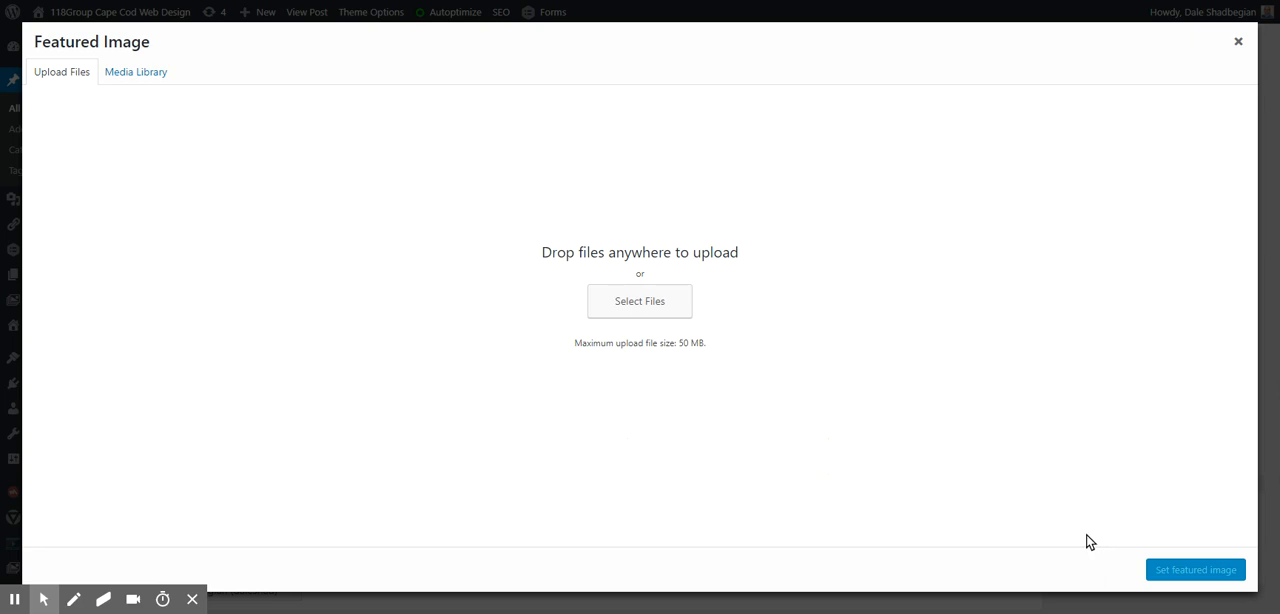
left_click(135, 75)
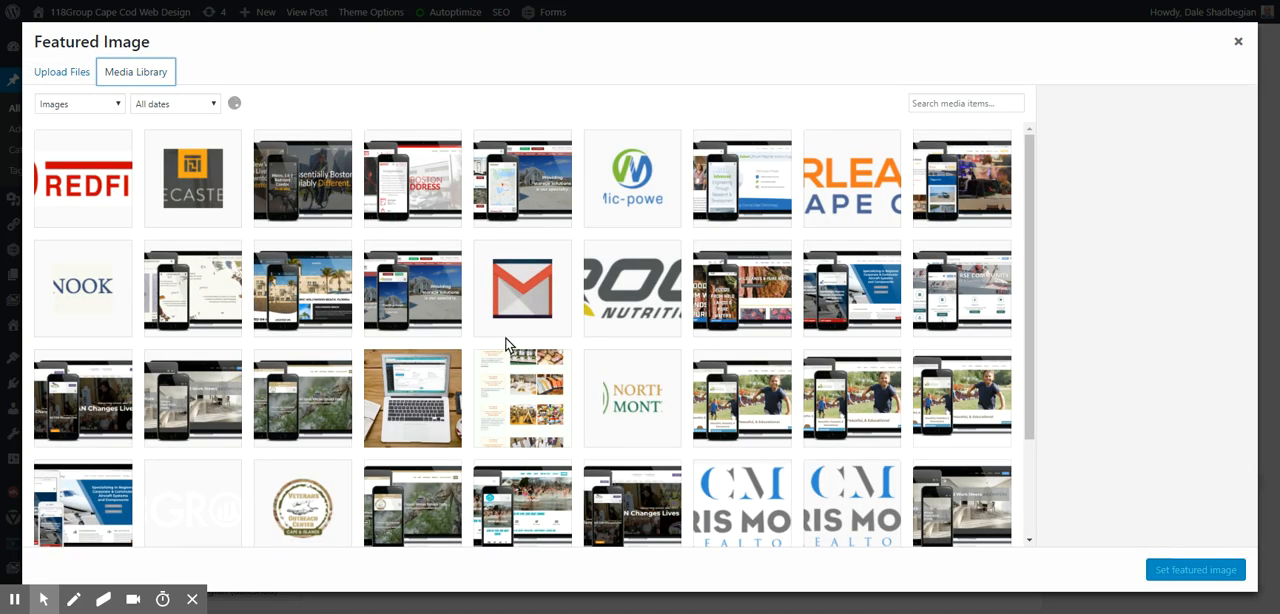
scroll(688, 405, "down", 2)
scroll(685, 396, "up", 2)
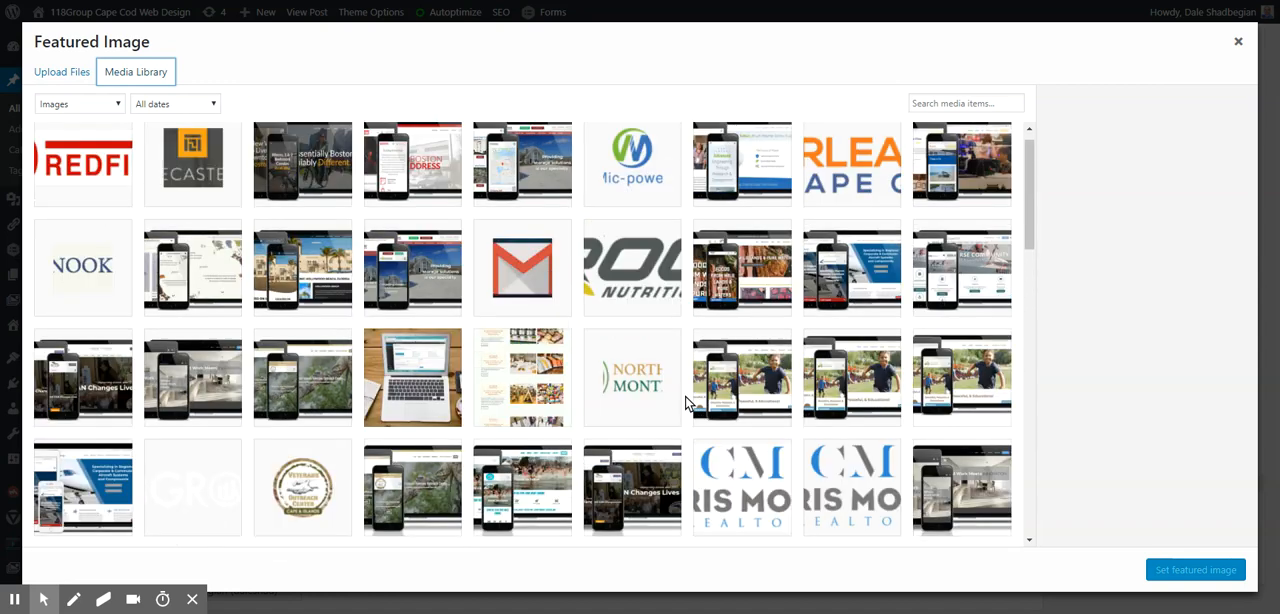
left_click(385, 420)
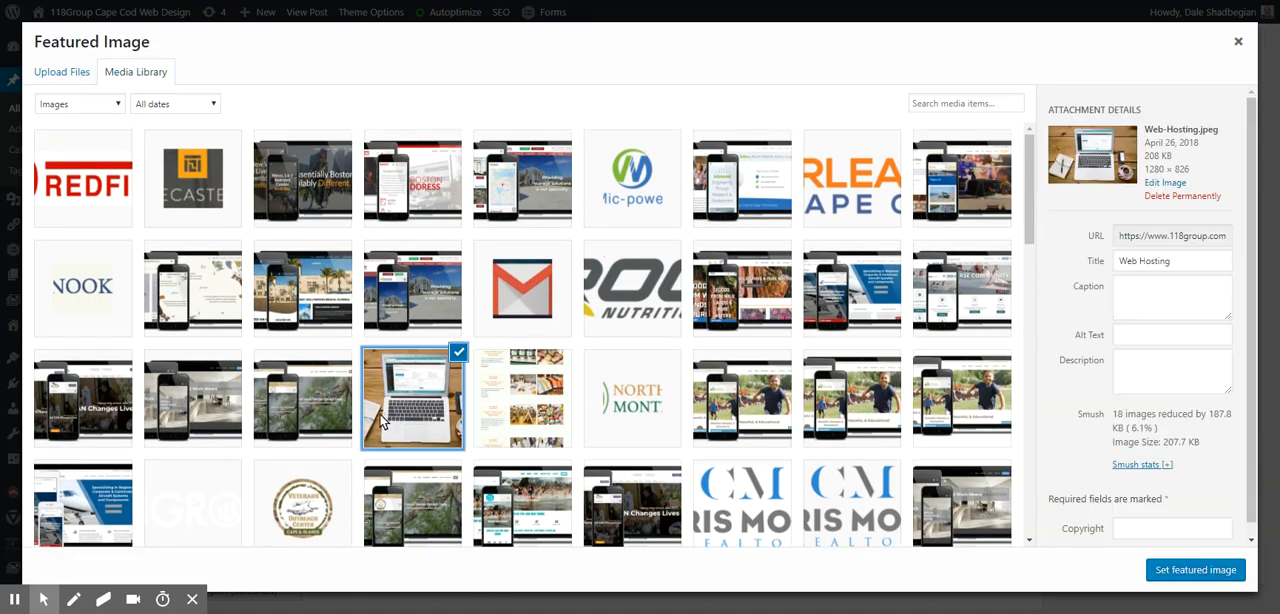
left_click(1187, 570)
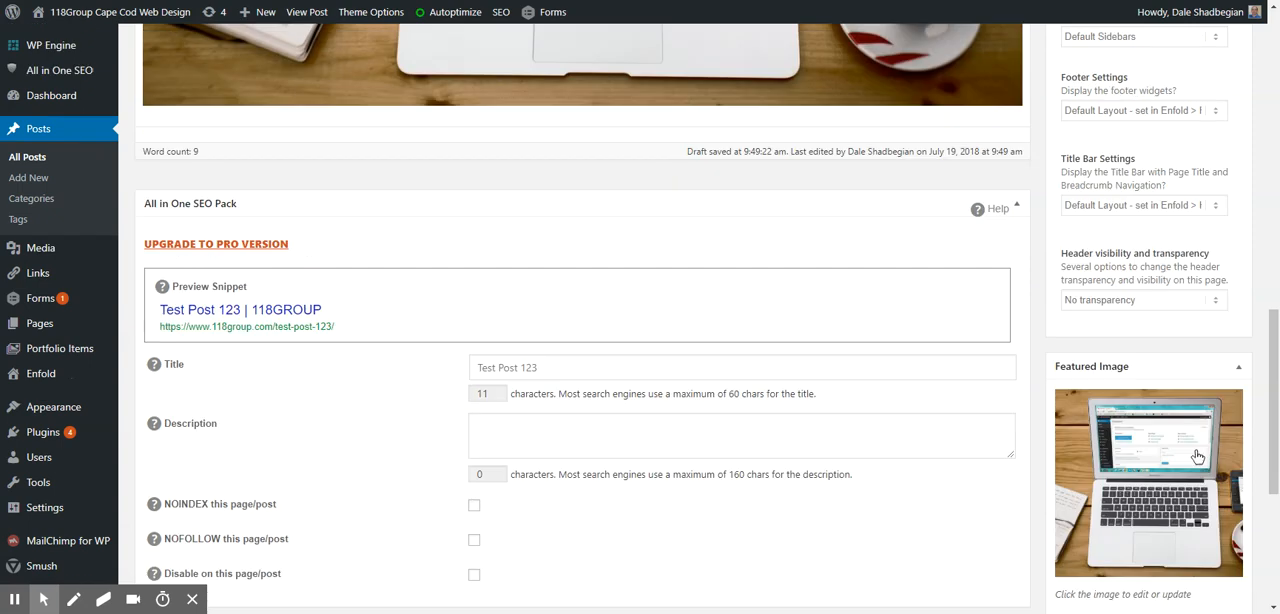
scroll(1197, 456, "up", 10)
left_click(1222, 370)
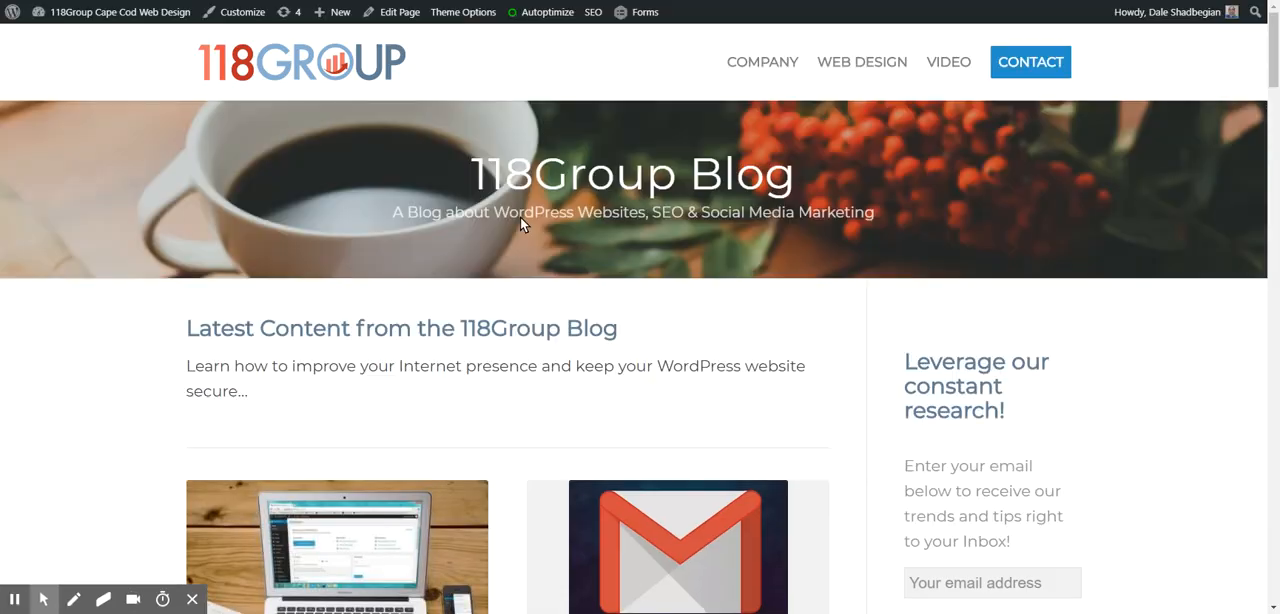
- Find the "Test Post 123" entry on the 118Group Blog page and open it
scroll(330, 270, "down", 2)
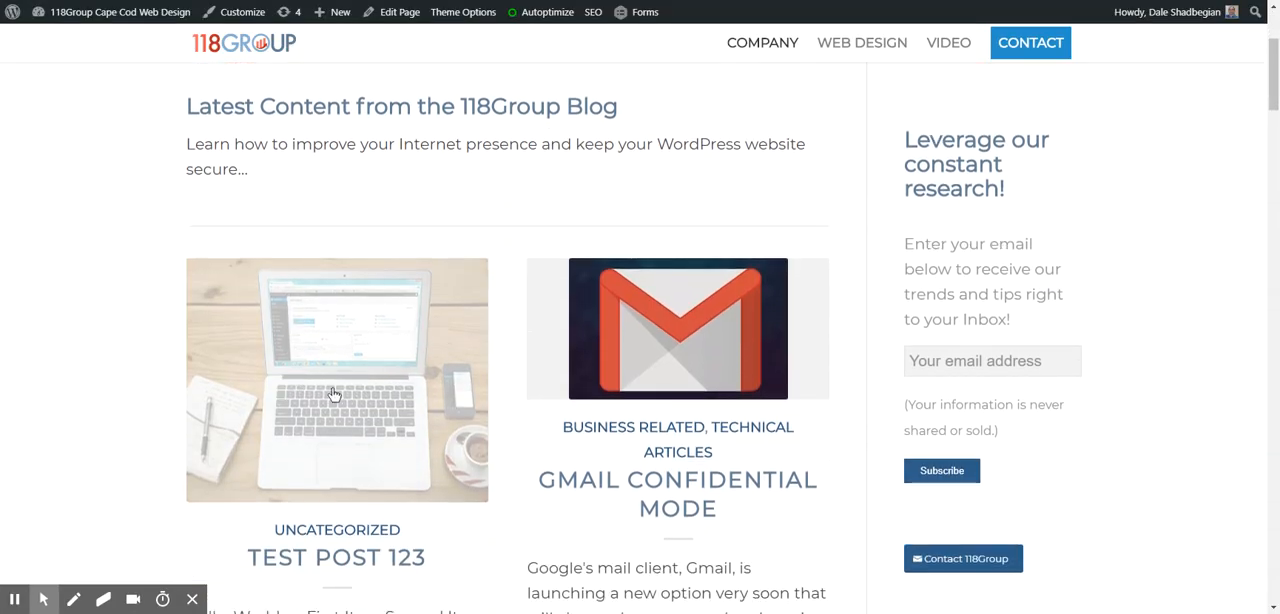
scroll(337, 405, "down", 2)
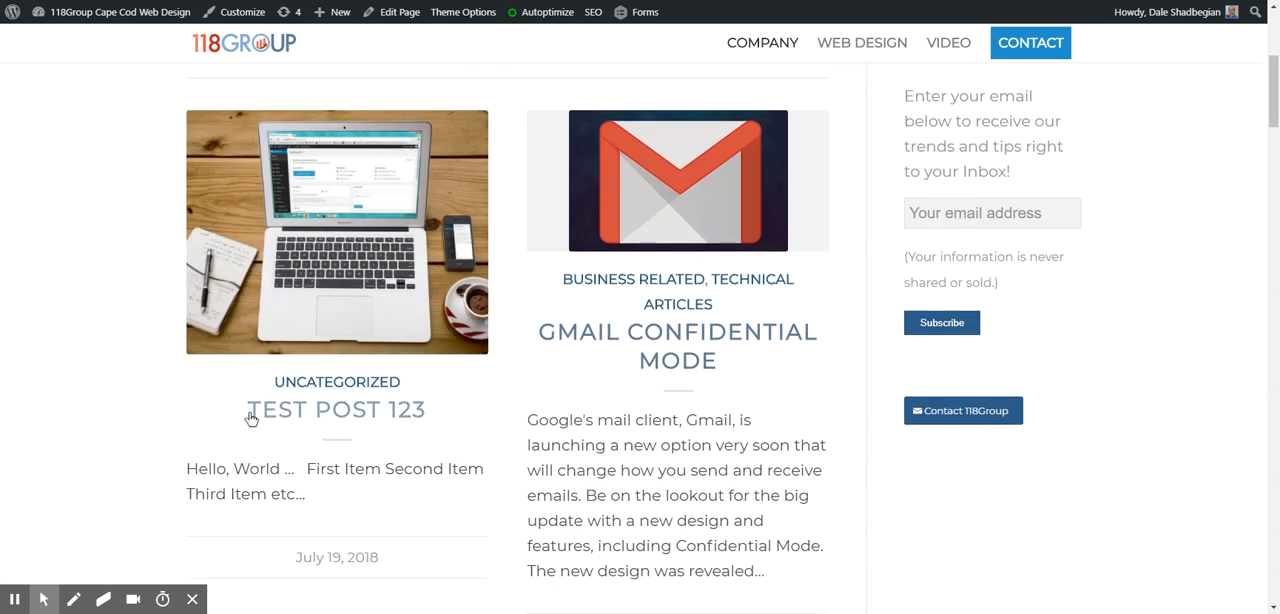
scroll(310, 400, "down", 1)
left_click(345, 338)
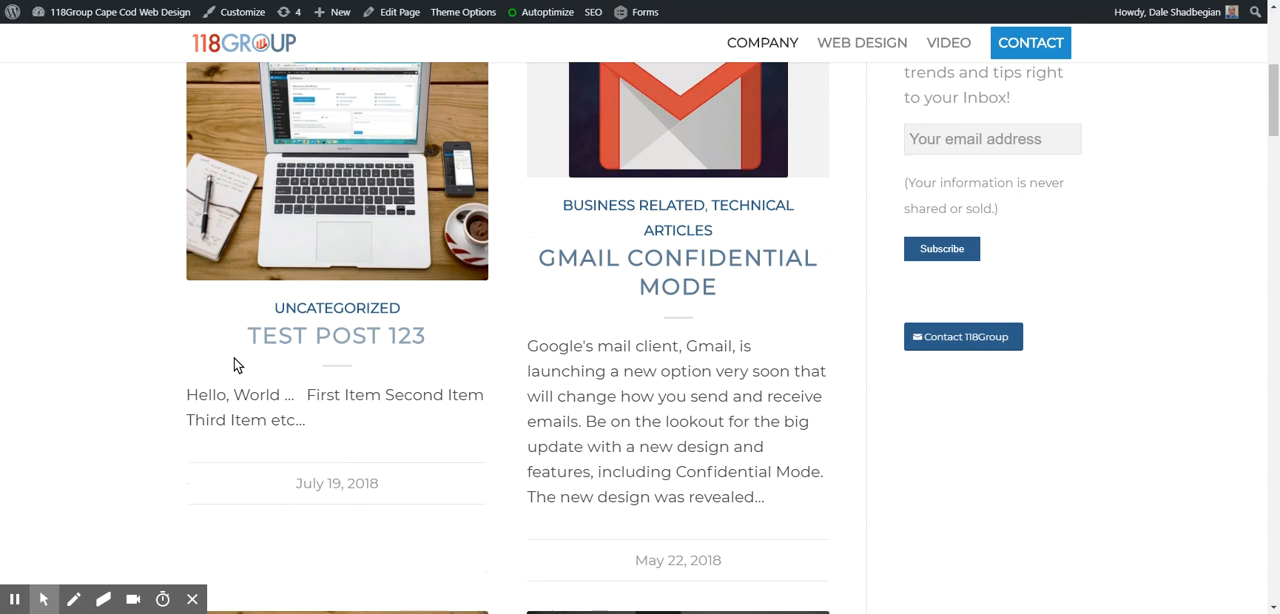
- Check the featured image, greeting, list and inline image on the live post, and return to the blog page
scroll(463, 306, "down", 4)
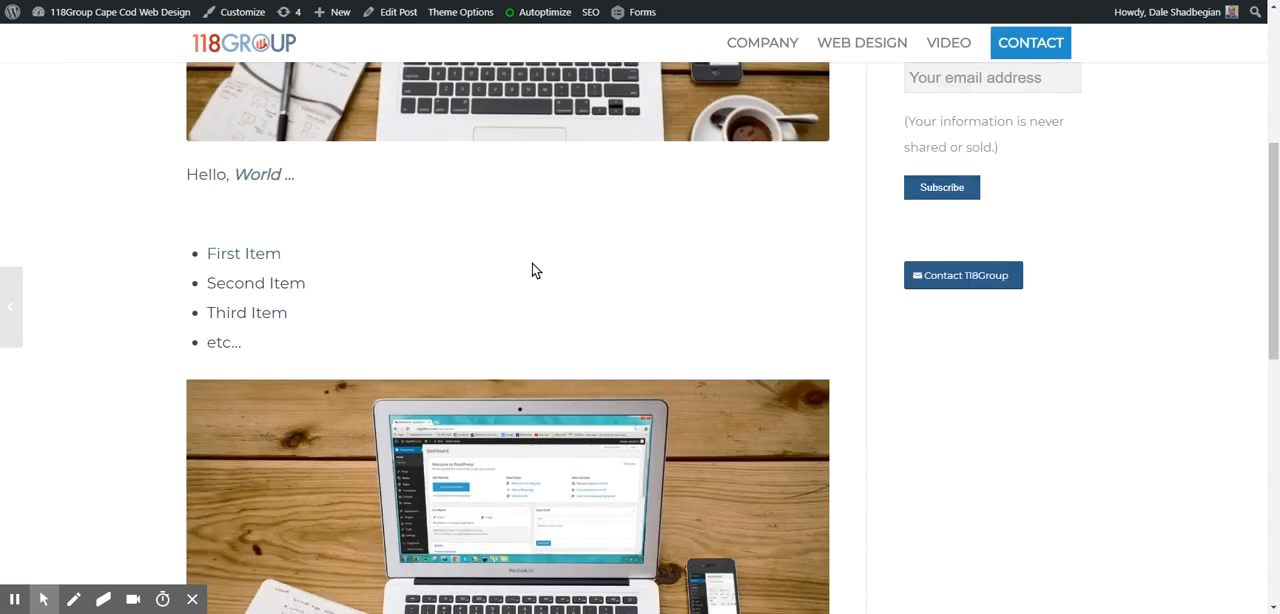
scroll(537, 263, "up", 3)
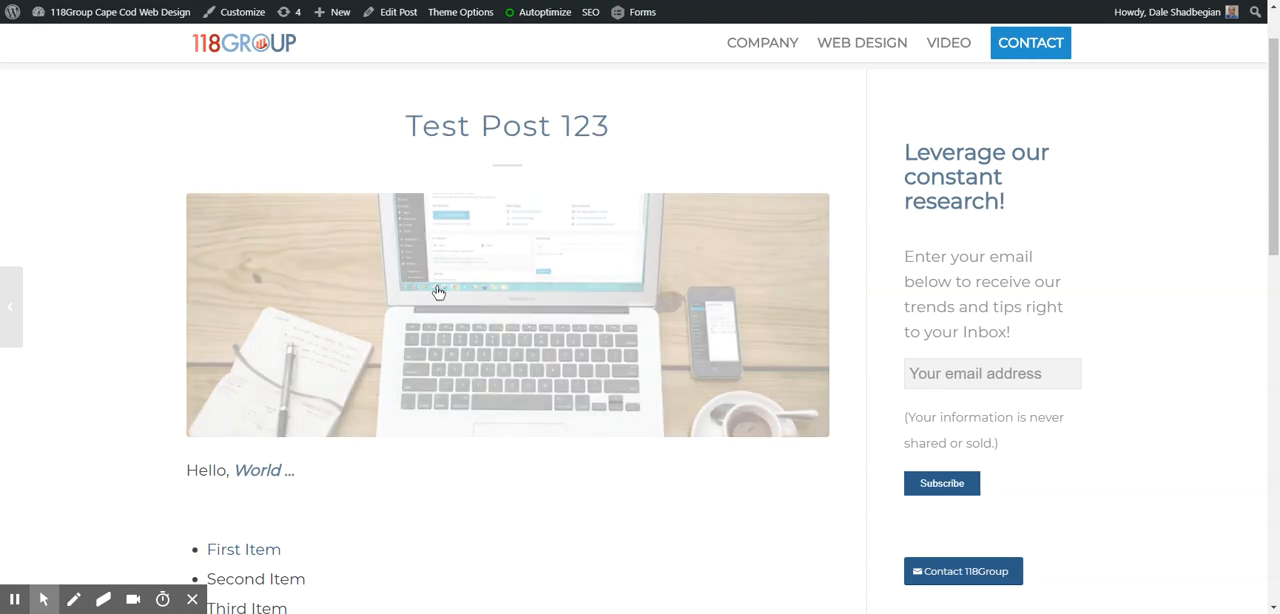
scroll(410, 281, "down", 5)
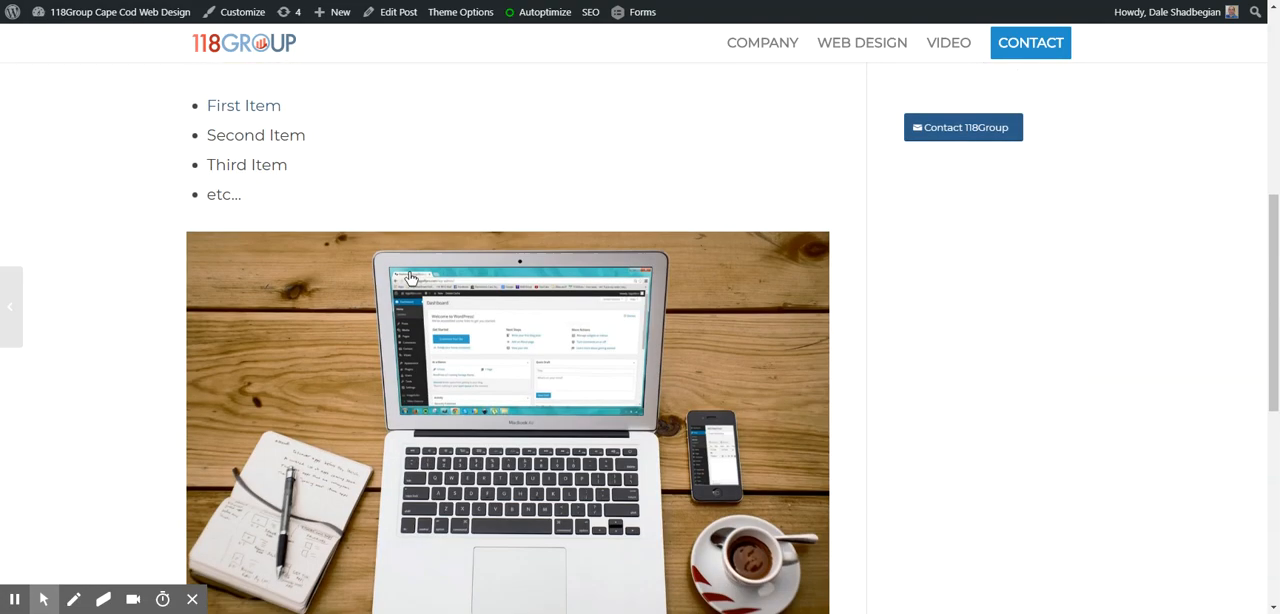
scroll(410, 281, "up", 5)
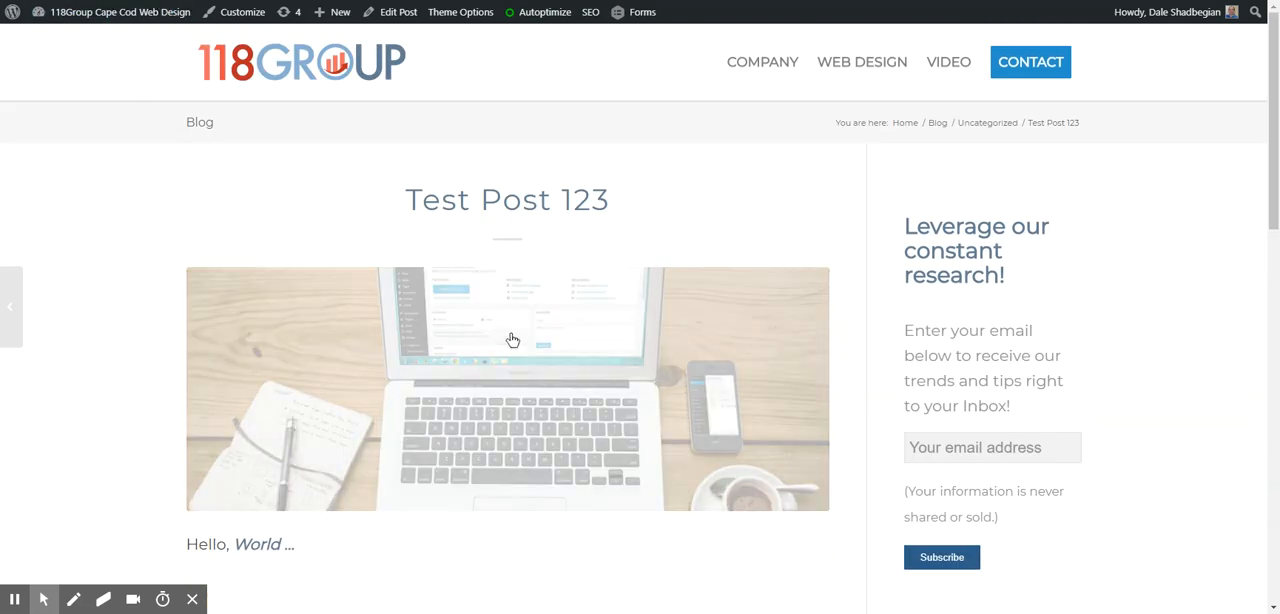
key("alt+Left")
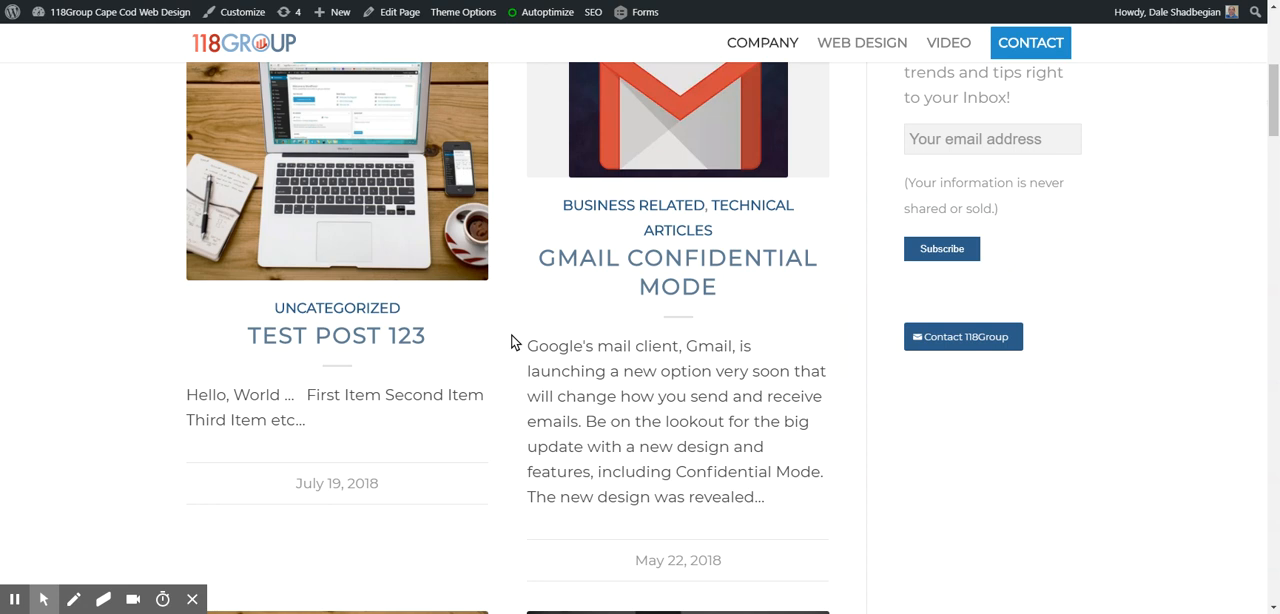